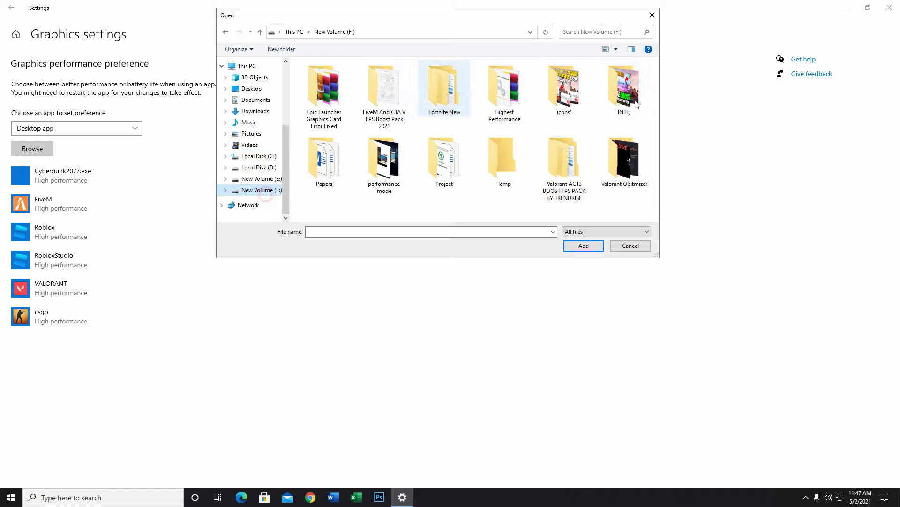
# Step: Add FortniteClient-Win64-Shipping from F:\Fortnite New\Fortnite\FortniteGame\Binaries\Win64 to the graphics preference app list
pyautogui.click(262, 178)
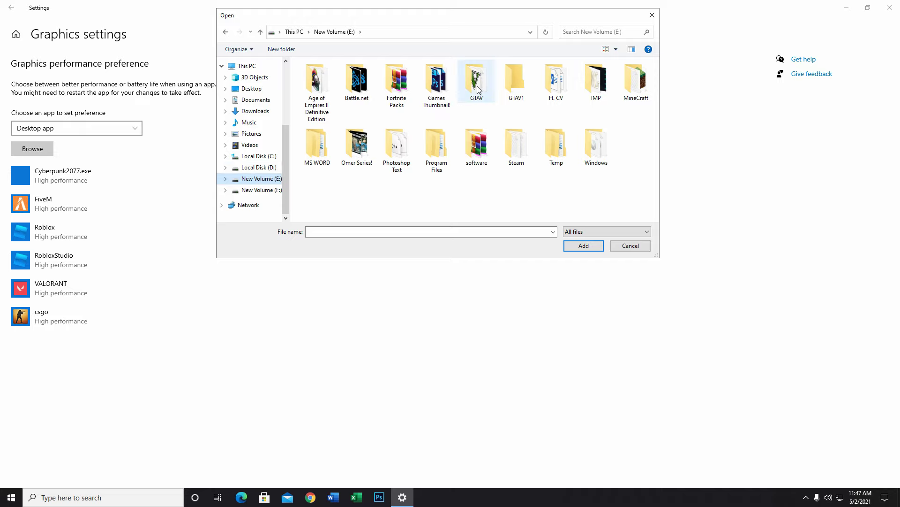
pyautogui.click(261, 168)
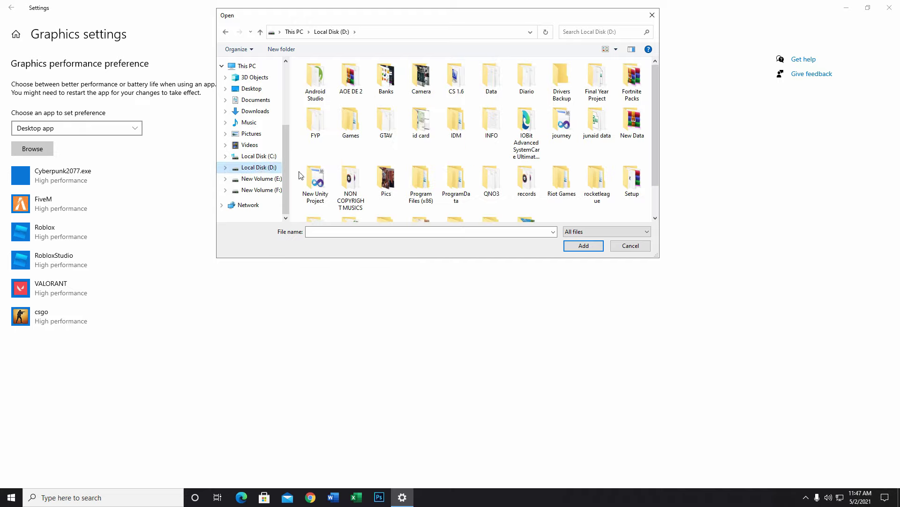
pyautogui.click(270, 190)
pyautogui.doubleClick(441, 91)
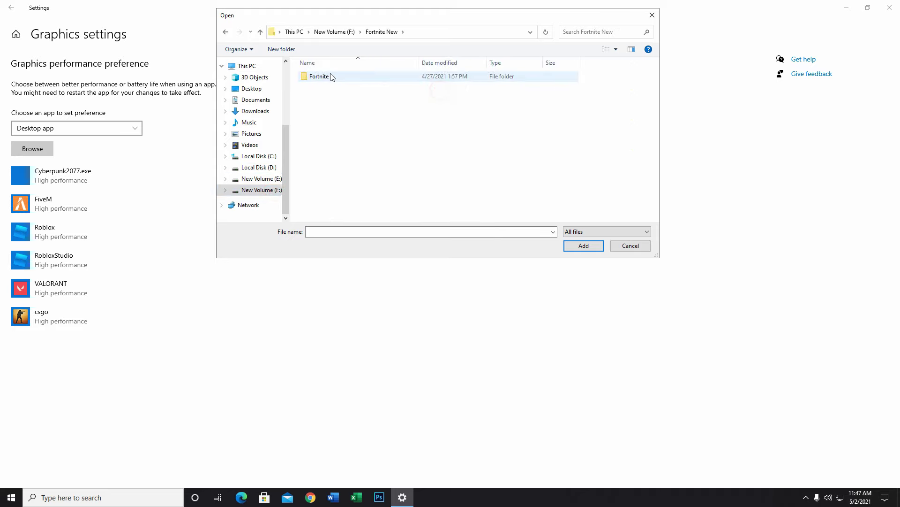
pyautogui.doubleClick(328, 77)
pyautogui.click(322, 95)
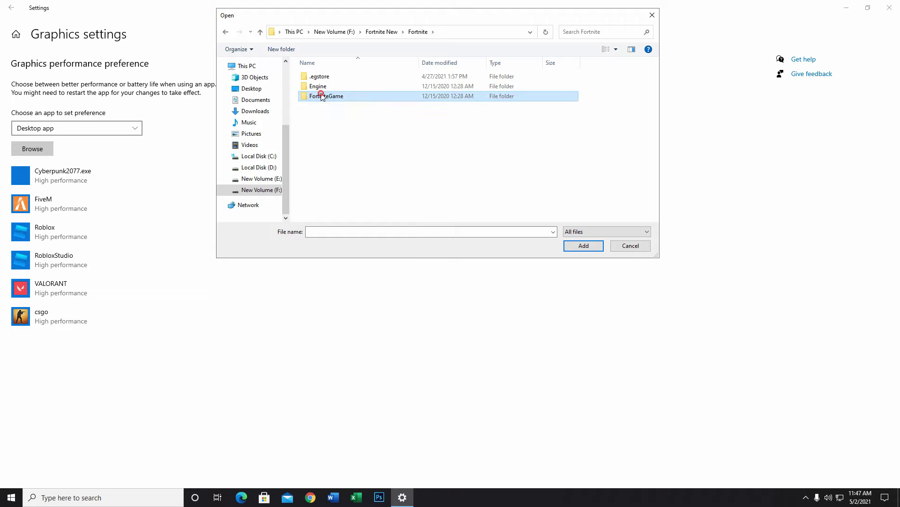
pyautogui.doubleClick(322, 95)
pyautogui.doubleClick(322, 76)
pyautogui.doubleClick(322, 86)
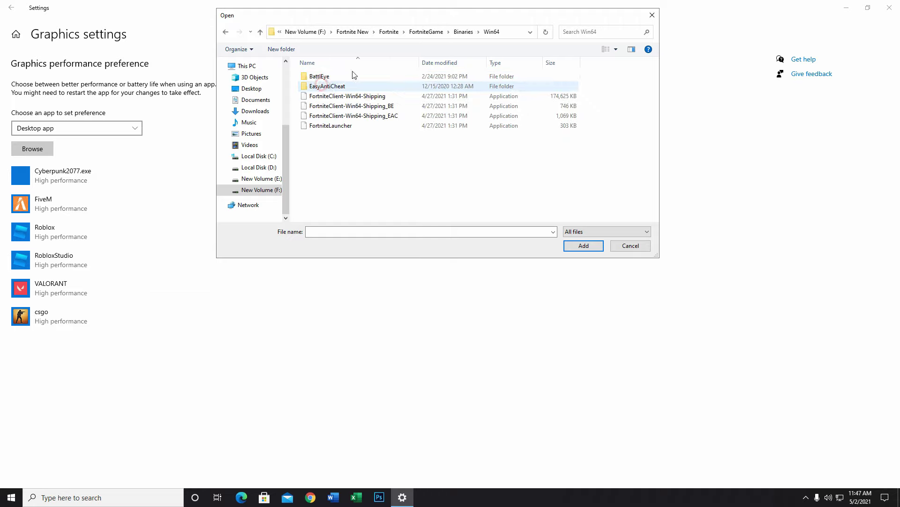
pyautogui.click(368, 97)
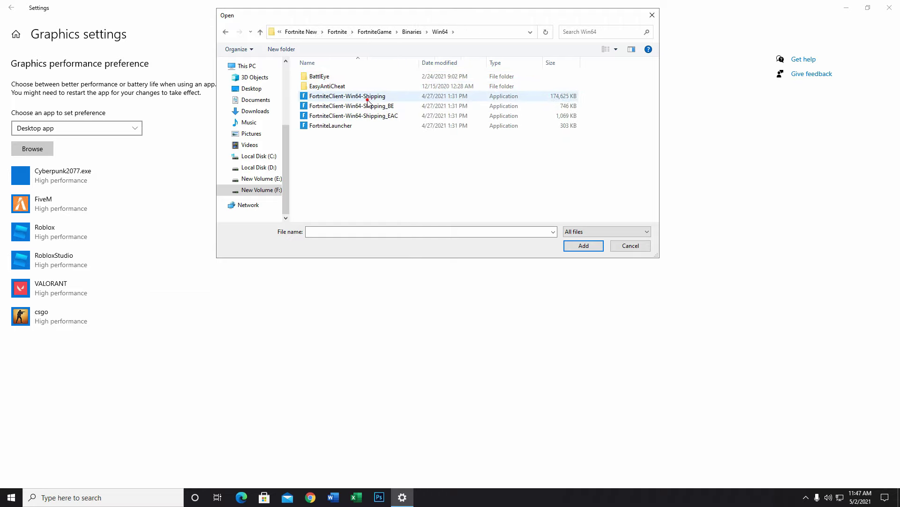
pyautogui.doubleClick(368, 98)
# Step: Set Fortnite's graphics preference to High performance and save it
pyautogui.click(145, 279)
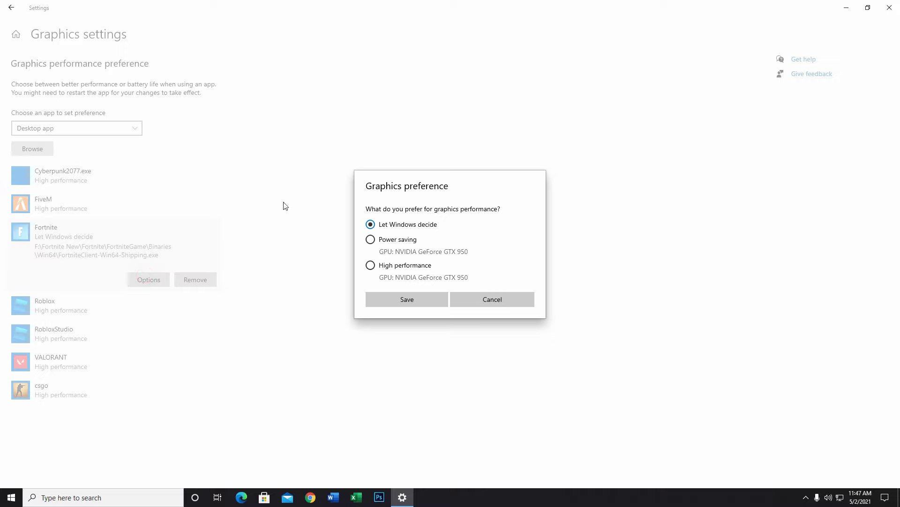
pyautogui.click(372, 266)
pyautogui.click(399, 303)
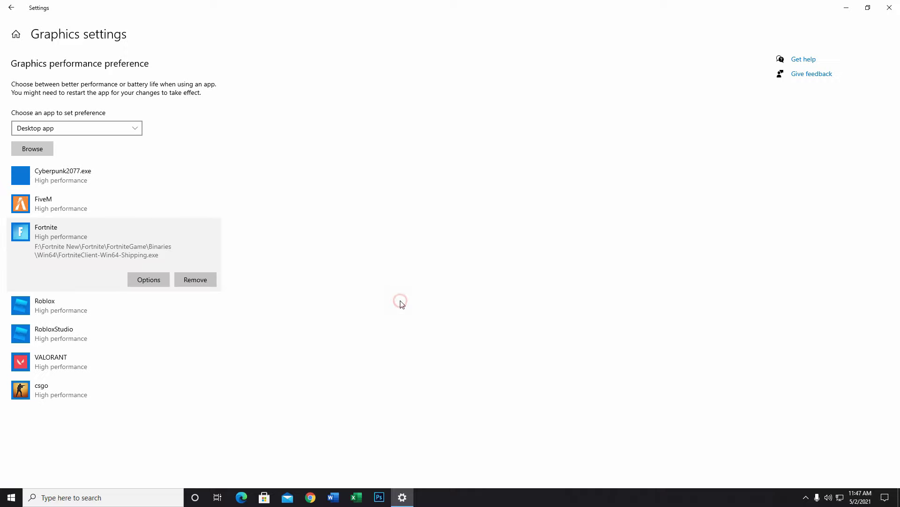
# Step: Add the GTA5 application from the GTAV folder on drive E: to the graphics preference app list
pyautogui.click(39, 152)
pyautogui.scroll(-1, 267, 201)
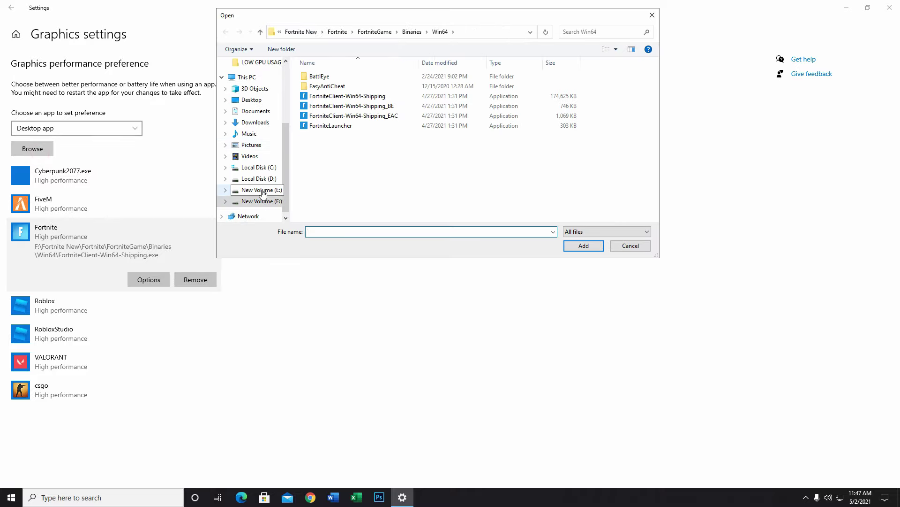
pyautogui.click(261, 190)
pyautogui.doubleClick(474, 83)
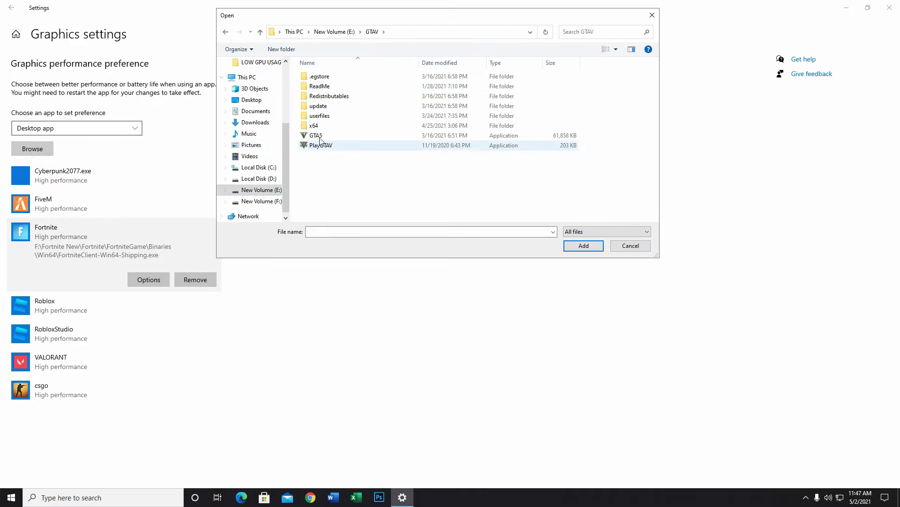
pyautogui.doubleClick(337, 135)
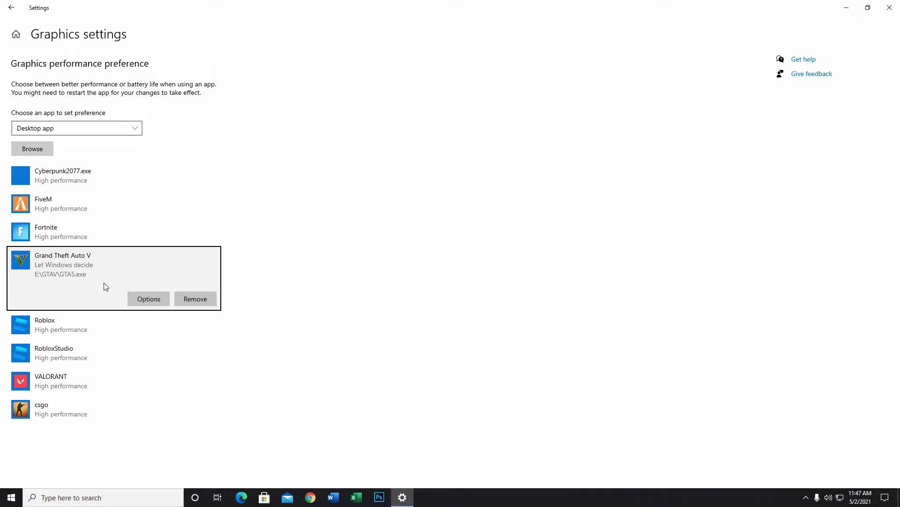
# Step: Set Grand Theft Auto V's graphics preference to High performance and save it
pyautogui.click(142, 295)
pyautogui.click(411, 267)
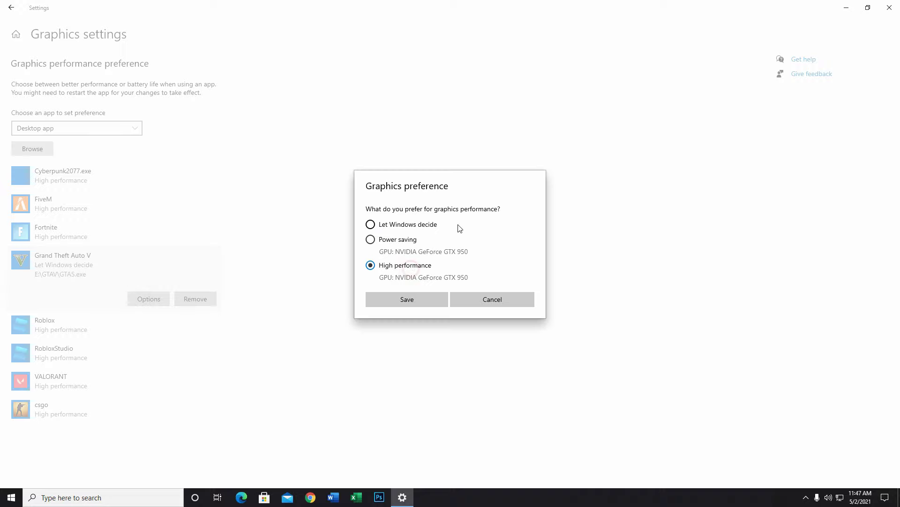
pyautogui.click(422, 301)
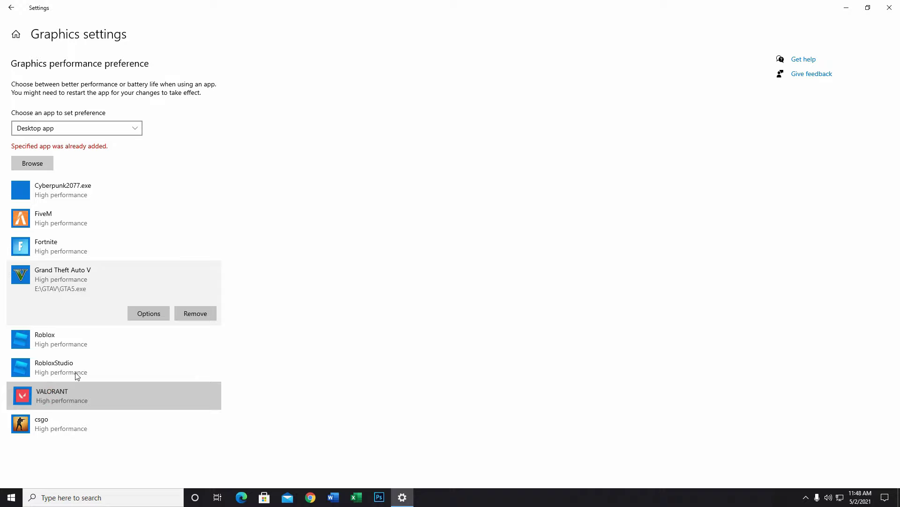
# Step: Set VALORANT's graphics preference to High performance and save it
pyautogui.click(78, 396)
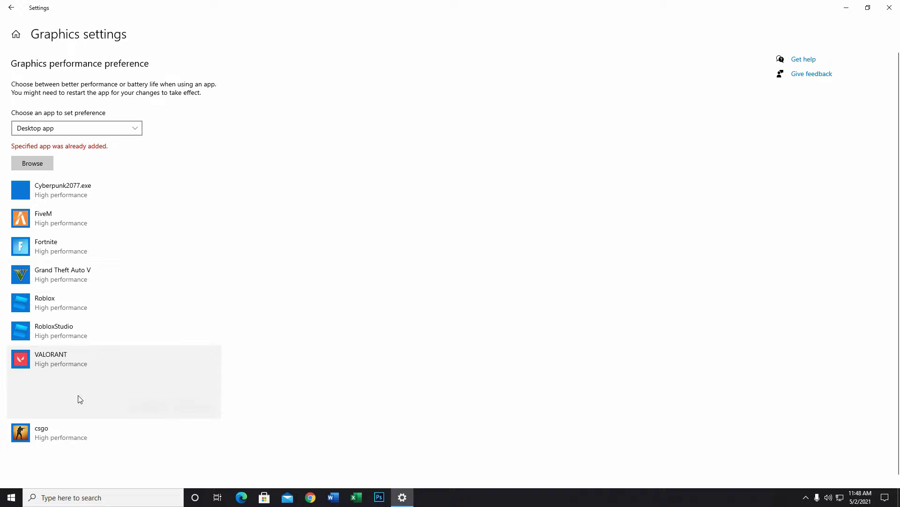
pyautogui.click(154, 406)
pyautogui.click(376, 268)
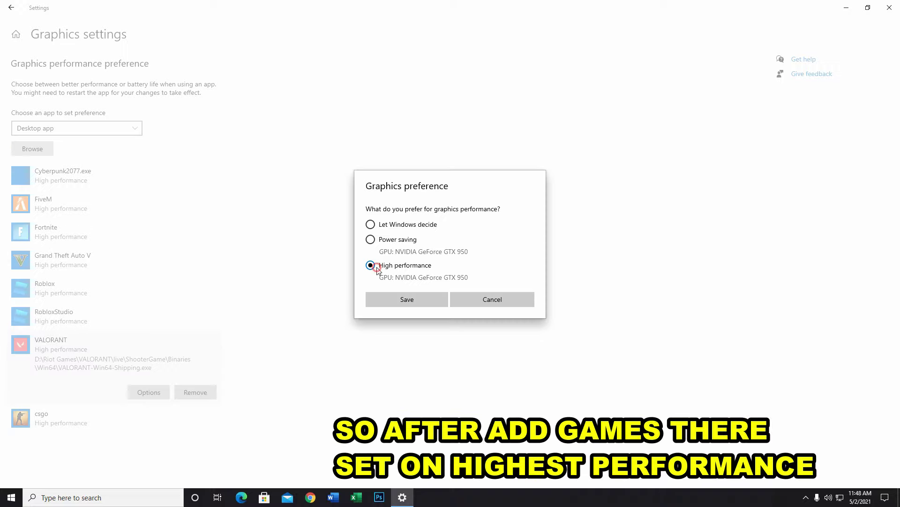
pyautogui.click(399, 299)
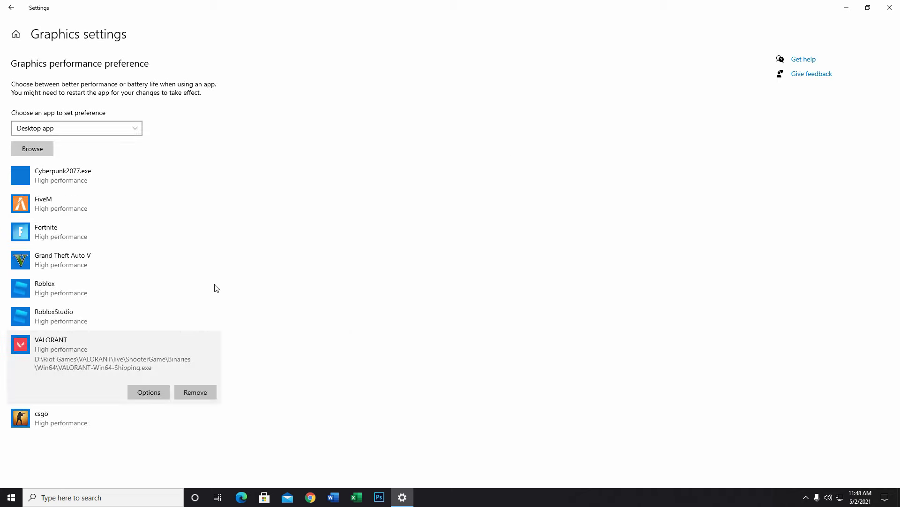
# Step: Review the csgo and VALORANT entries in the graphics preference list and close Settings
pyautogui.click(90, 413)
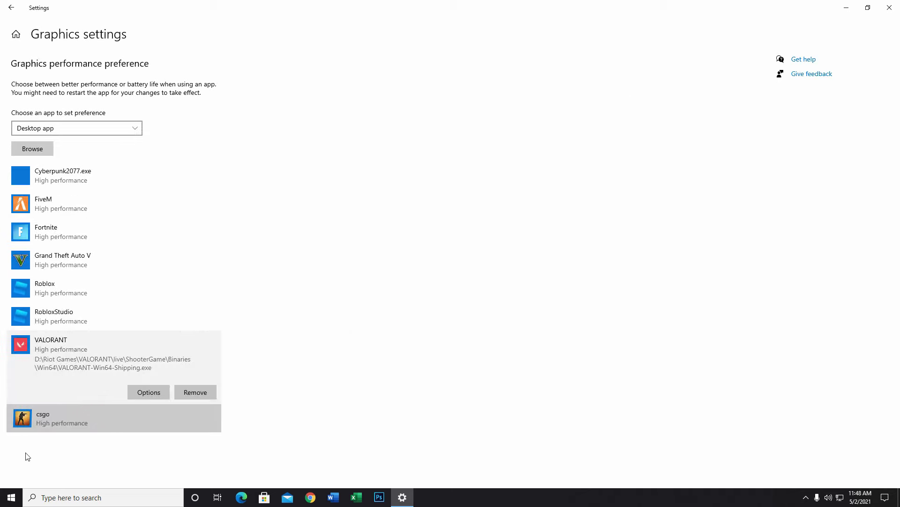
pyautogui.click(66, 345)
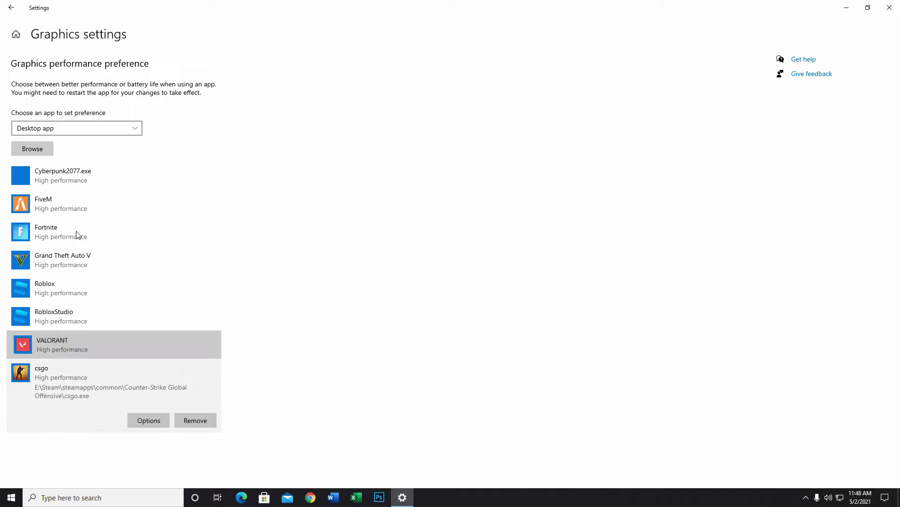
pyautogui.click(890, 8)
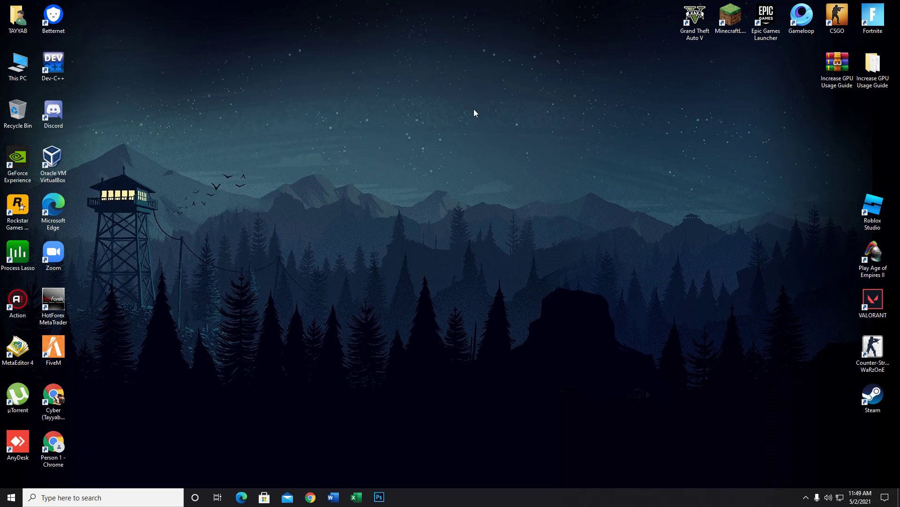
# Step: Open Device Manager by way of This PC's properties
pyautogui.rightClick(28, 84)
pyautogui.rightClick(12, 70)
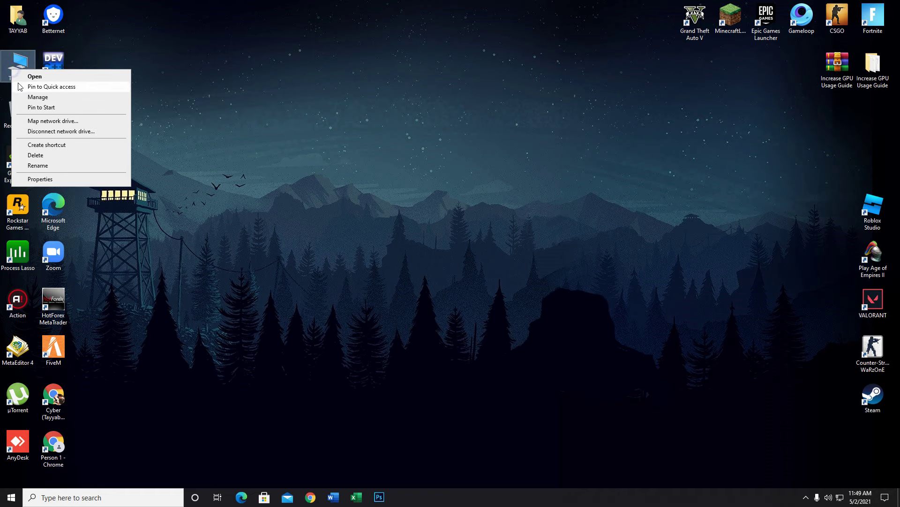
pyautogui.click(47, 178)
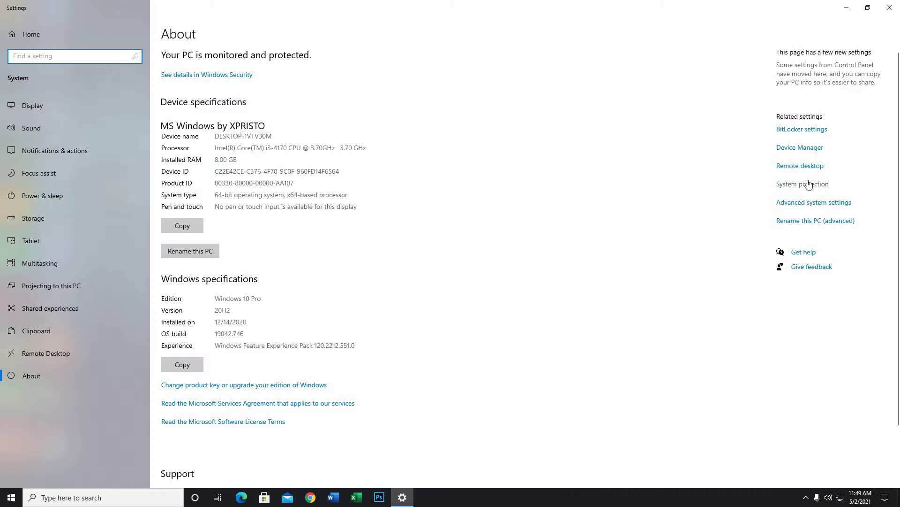
pyautogui.click(808, 149)
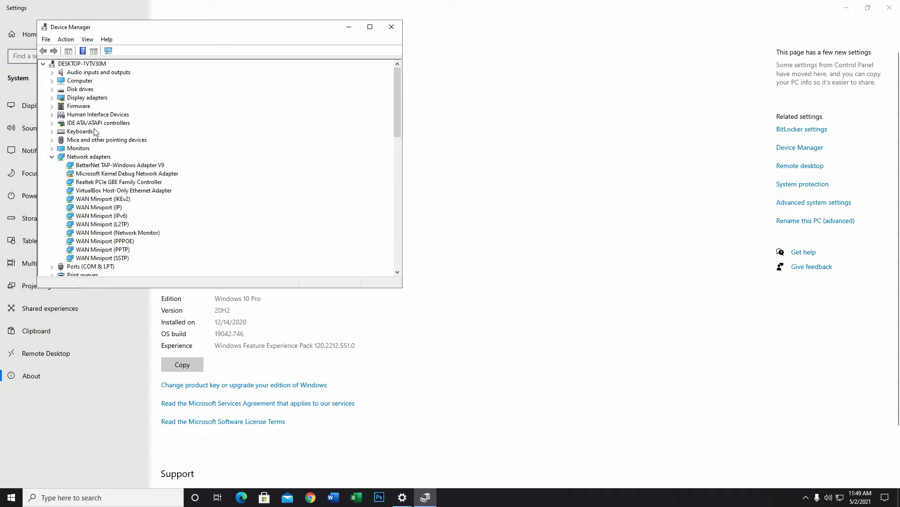
# Step: Collapse the Network adapters and System devices categories and expand Display adapters in the device tree
pyautogui.scroll(-2, 52, 155)
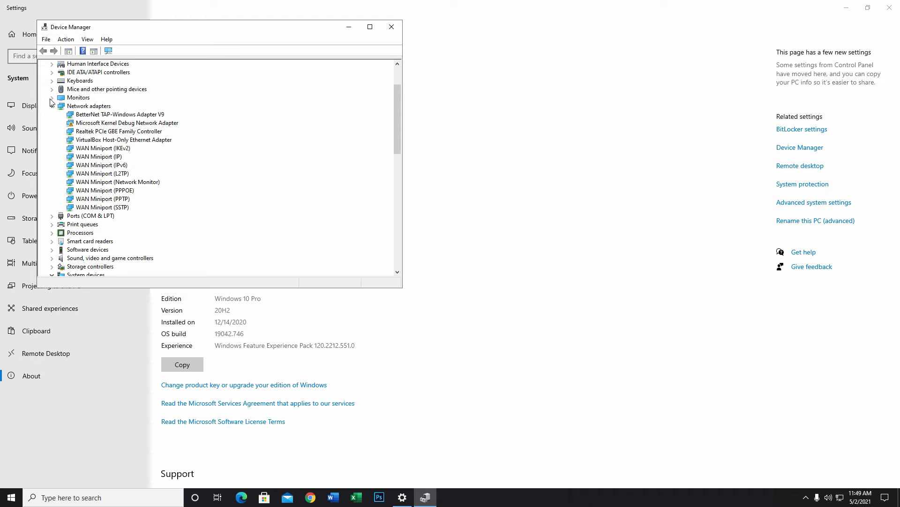
pyautogui.click(52, 106)
pyautogui.scroll(-3, 52, 102)
pyautogui.click(51, 99)
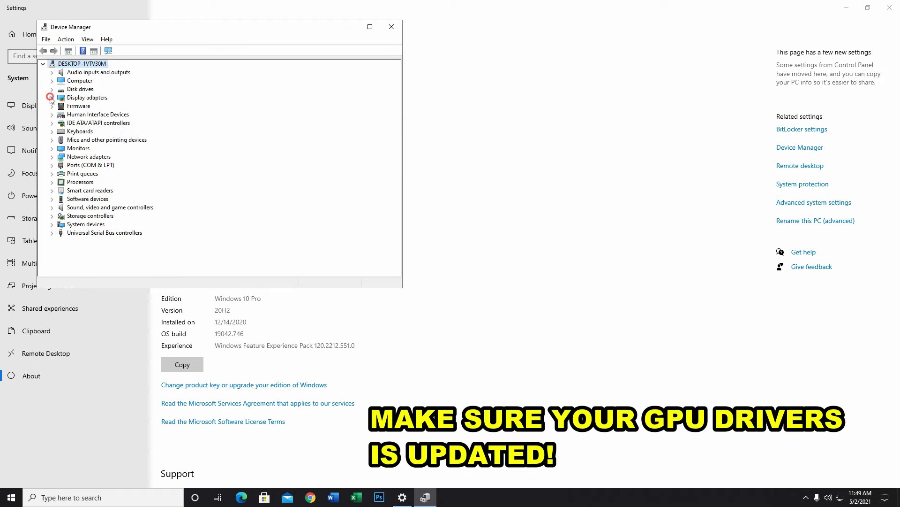
pyautogui.doubleClick(83, 99)
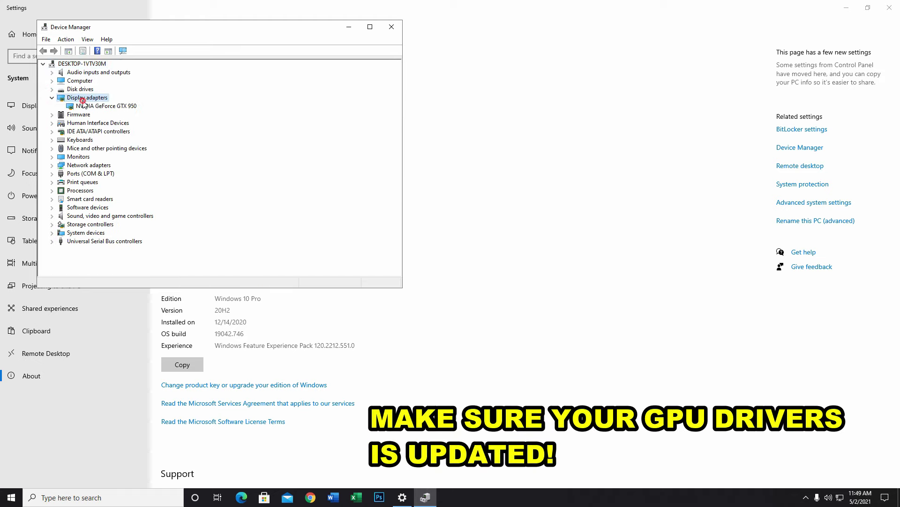
# Step: Search automatically for an updated NVIDIA GeForce GTX 950 driver, and close Device Manager and Settings
pyautogui.rightClick(92, 108)
pyautogui.click(113, 114)
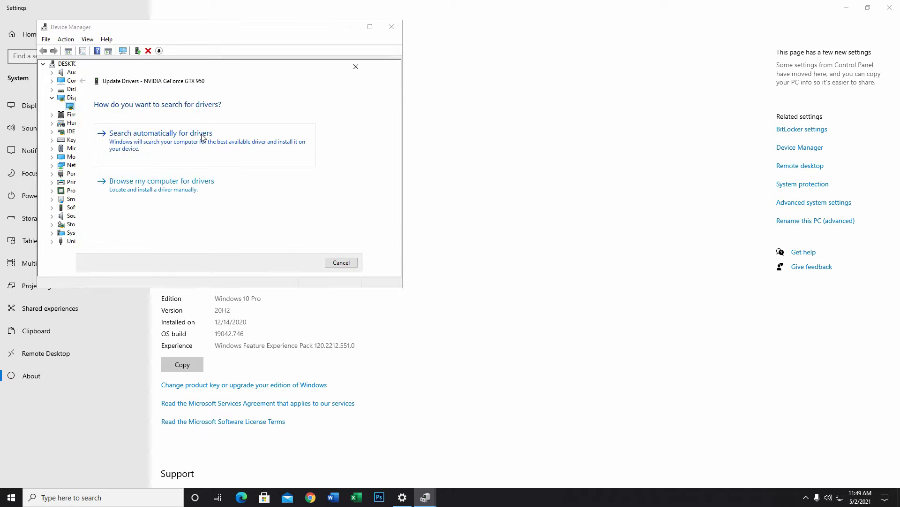
pyautogui.click(211, 142)
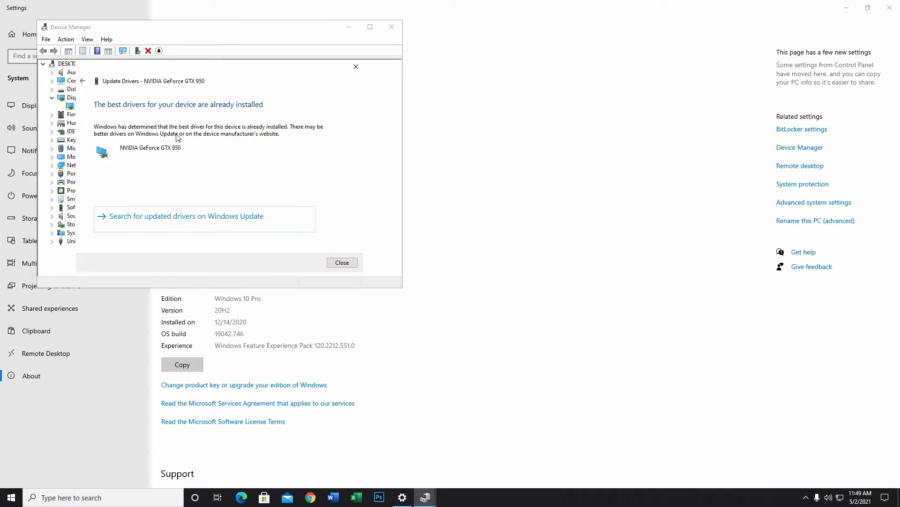
pyautogui.click(342, 262)
pyautogui.click(392, 27)
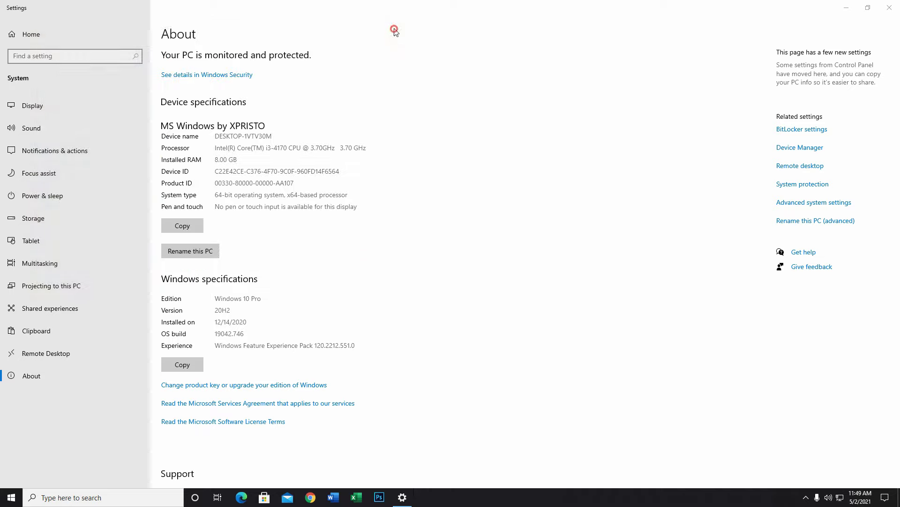
pyautogui.click(890, 7)
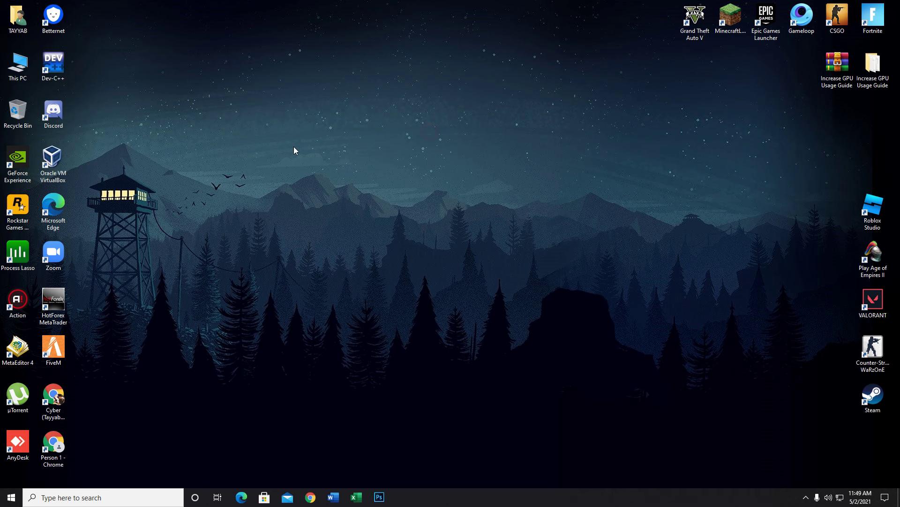
# Step: Move the Increase GPU Usage Guide archive and folder toward the middle of the desktop and check the archive's contents
pyautogui.moveTo(837, 68); pyautogui.dragTo(624, 113)
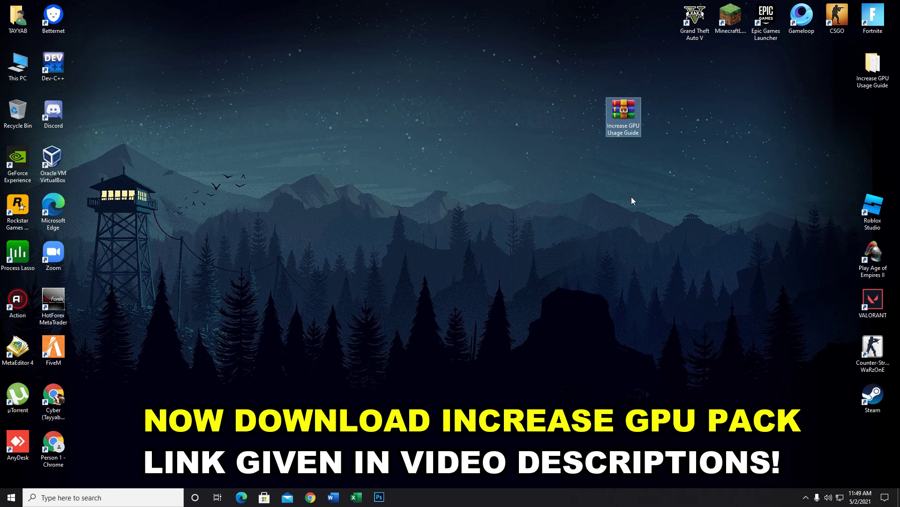
pyautogui.click(432, 296)
pyautogui.moveTo(873, 70); pyautogui.dragTo(666, 117)
pyautogui.doubleClick(624, 115)
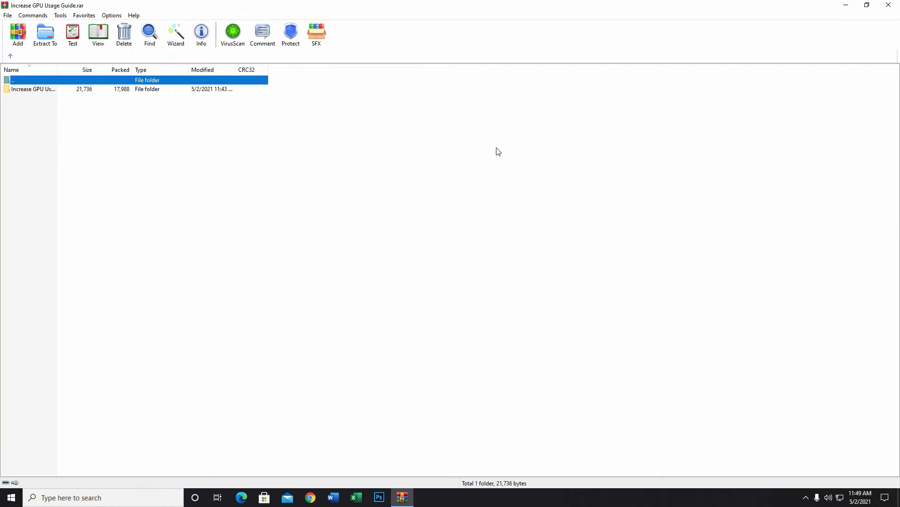
pyautogui.click(888, 4)
# Step: Extract the MSI_util_v3 archive in place within the MSI subfolder of the Increase GPU Usage Guide folder
pyautogui.doubleClick(661, 118)
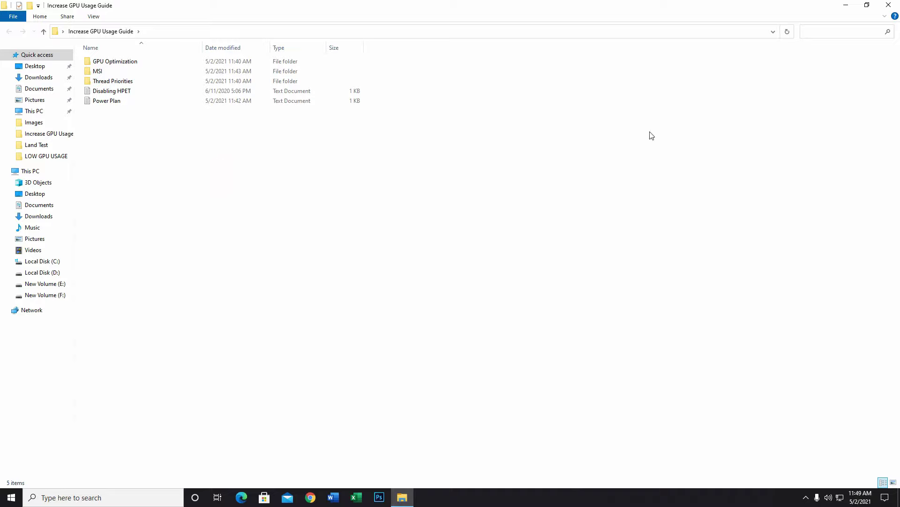
pyautogui.doubleClick(98, 72)
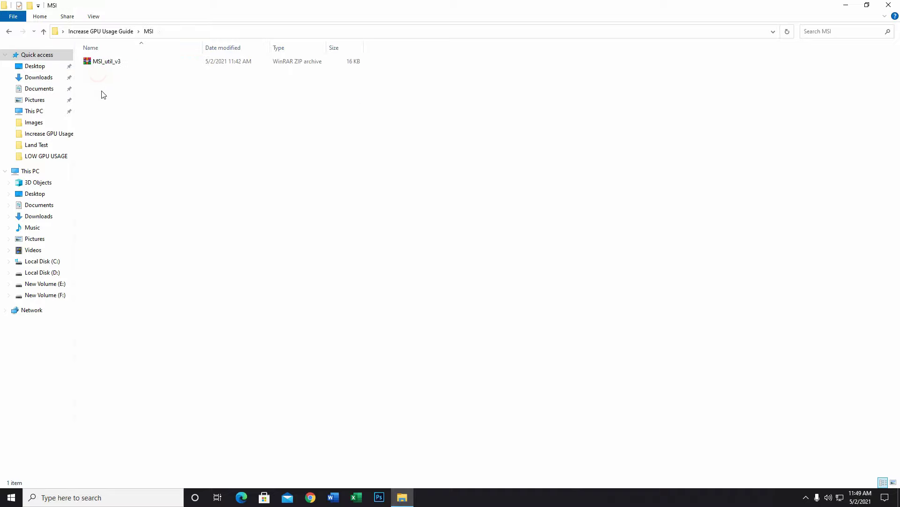
pyautogui.rightClick(104, 64)
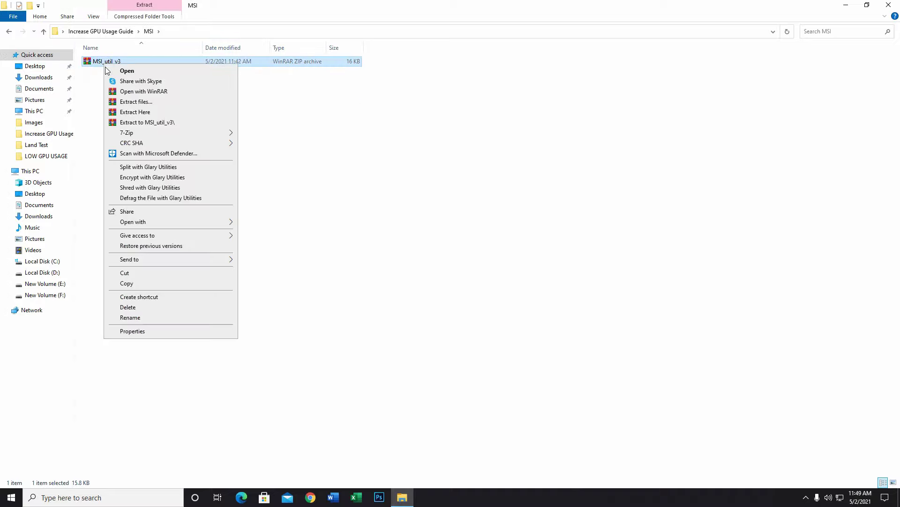
pyautogui.click(129, 113)
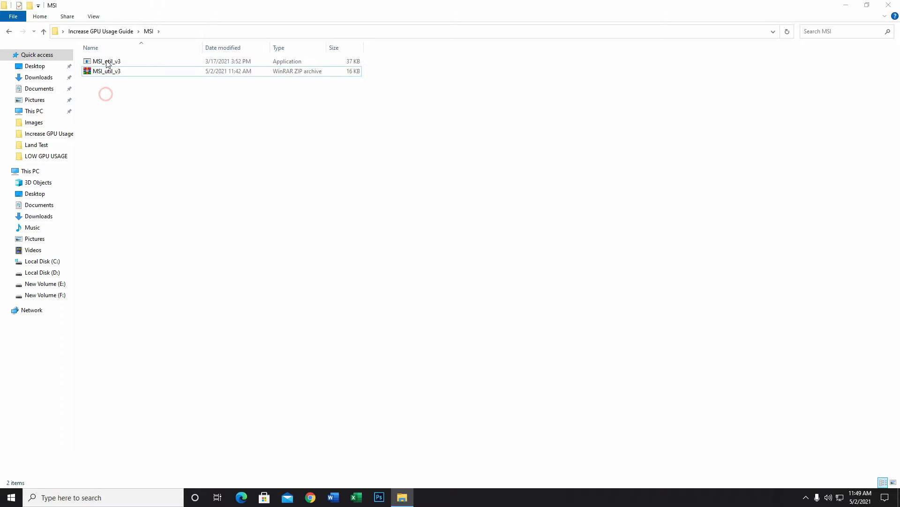
# Step: Launch the MSI_util_v3 application, minimize the folder window and move the utility's window slightly toward the middle of the desktop
pyautogui.rightClick(107, 59)
pyautogui.click(138, 77)
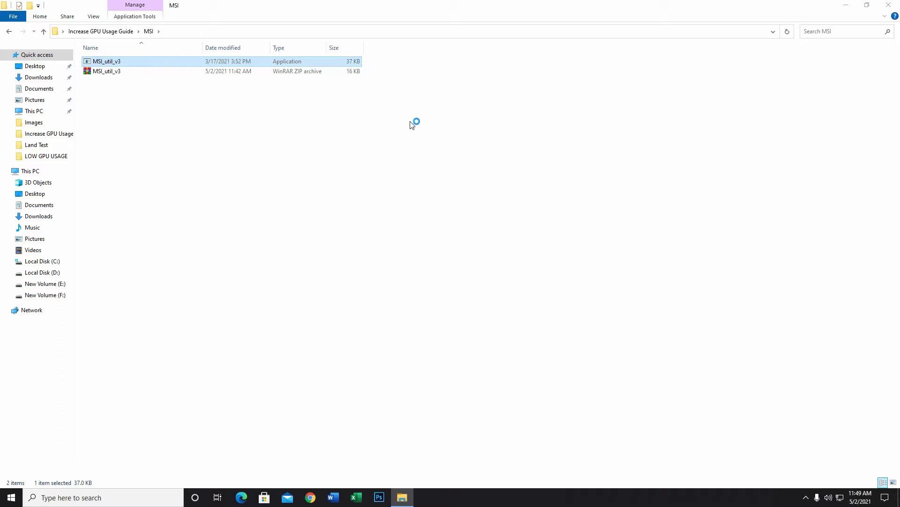
pyautogui.click(846, 5)
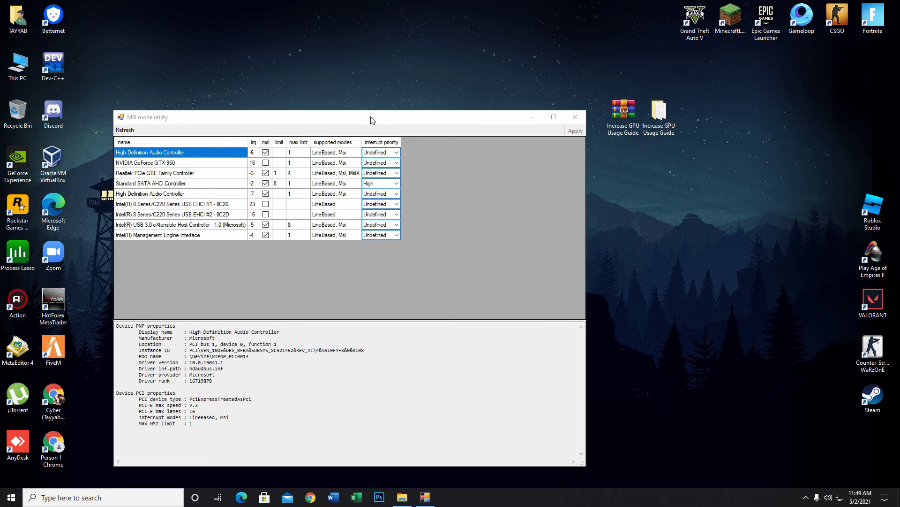
pyautogui.moveTo(371, 120); pyautogui.dragTo(418, 115)
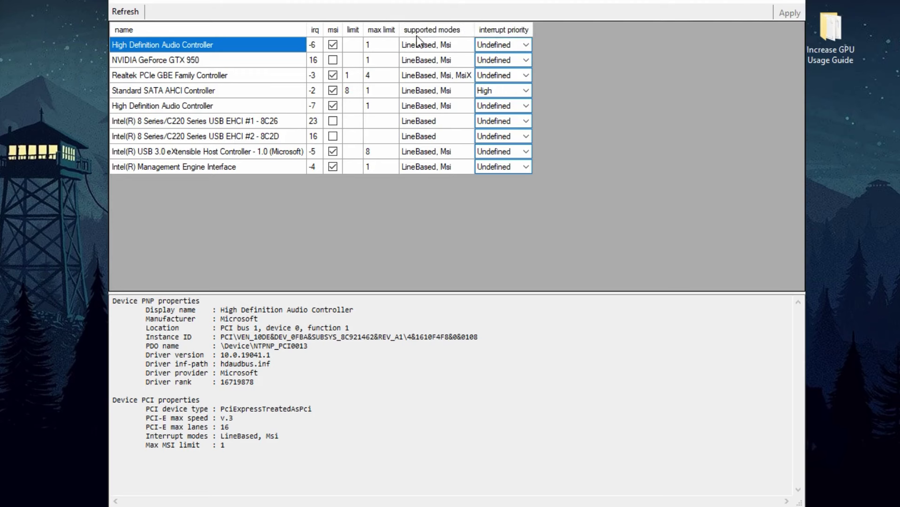
# Step: Review the devices whose supported modes include Msi and enable MSI mode for the NVIDIA GeForce GTX 950
pyautogui.click(441, 60)
pyautogui.click(440, 76)
pyautogui.click(441, 90)
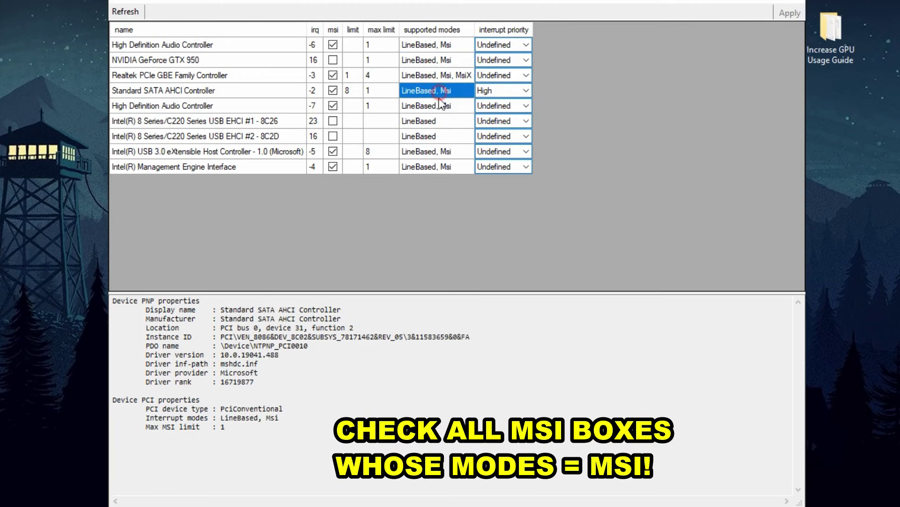
pyautogui.click(442, 106)
pyautogui.click(443, 151)
pyautogui.click(446, 169)
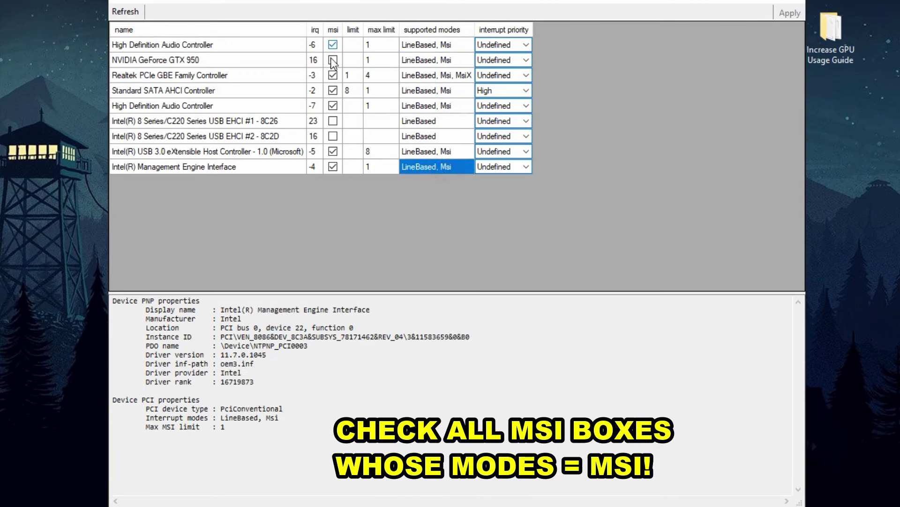
pyautogui.click(333, 60)
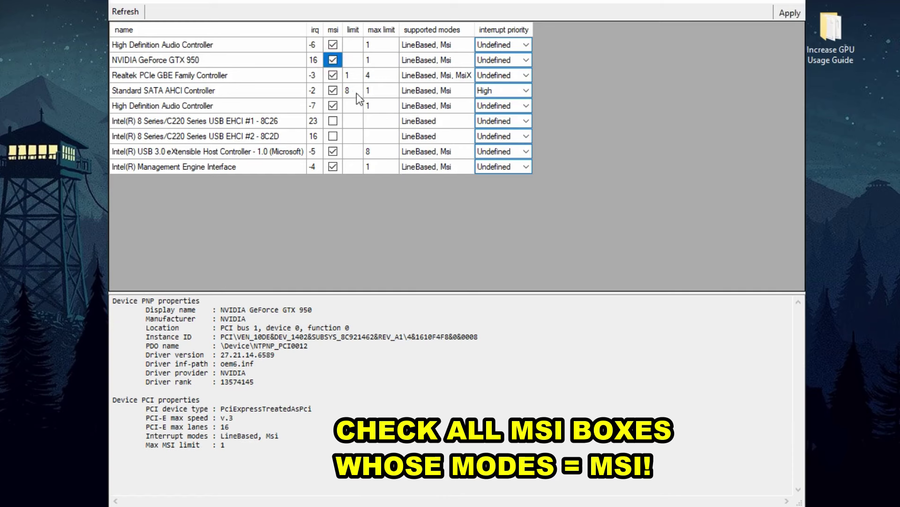
pyautogui.click(333, 90)
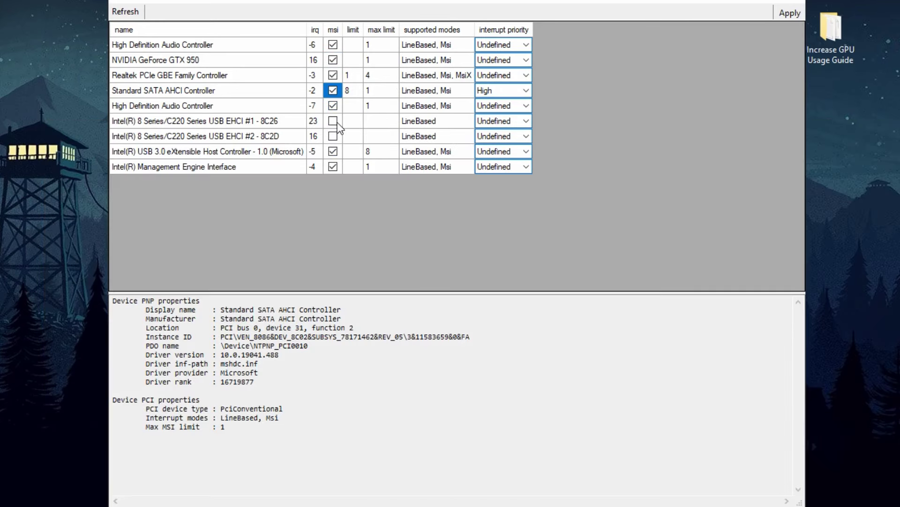
pyautogui.click(370, 111)
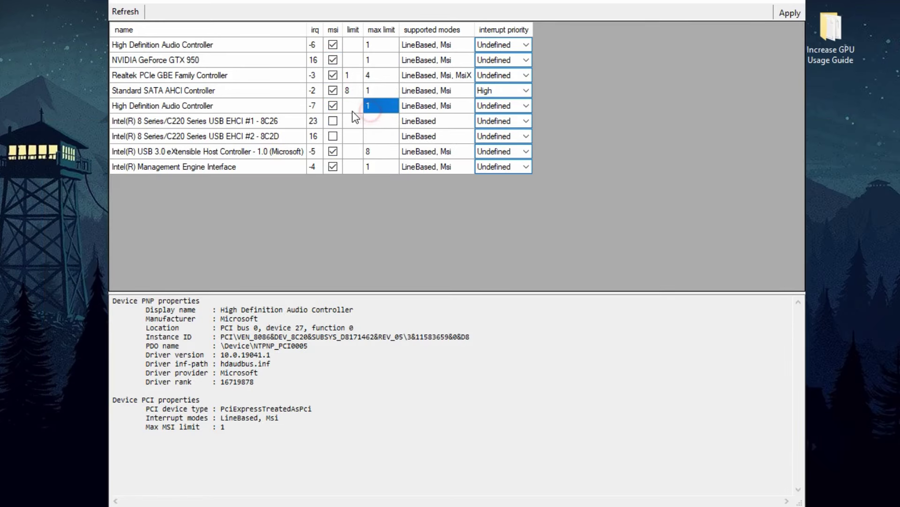
pyautogui.click(352, 151)
pyautogui.click(353, 167)
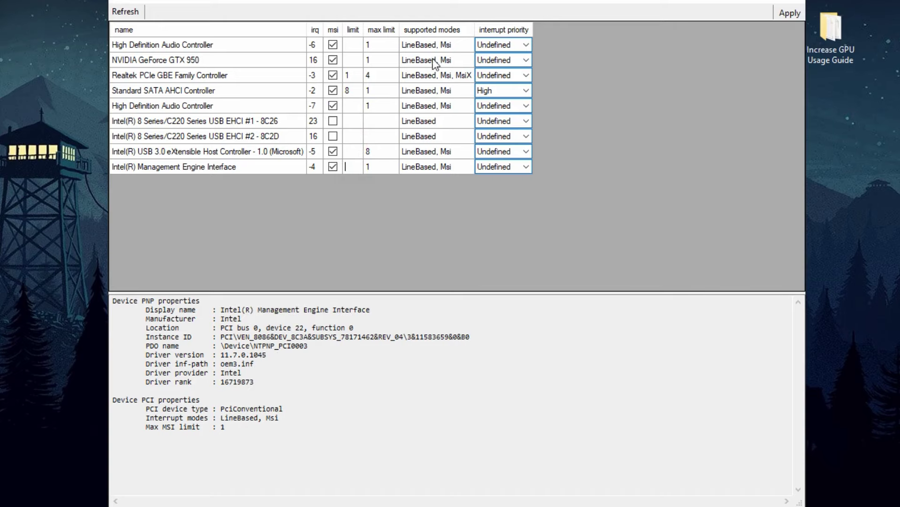
# Step: Set the NVIDIA GeForce GTX 950's interrupt priority to High, apply the changes and close the MSI mode utility
pyautogui.click(204, 59)
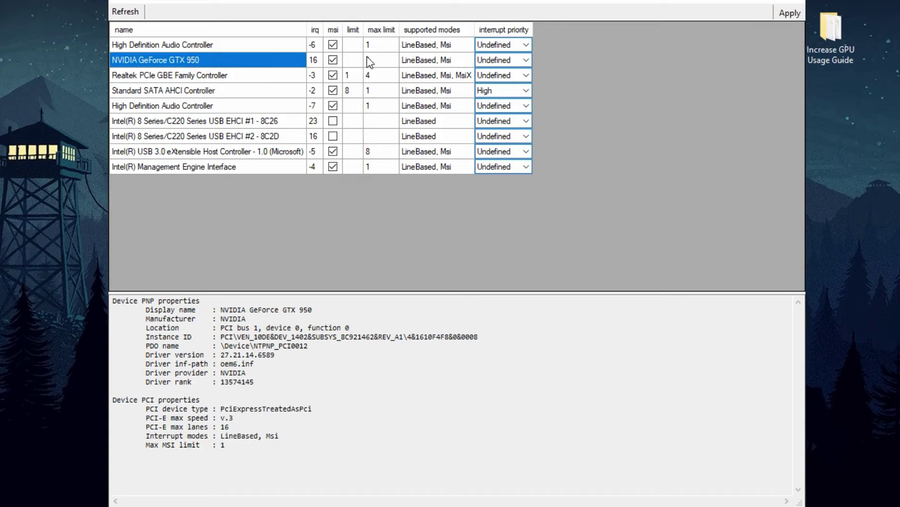
pyautogui.click(514, 61)
pyautogui.click(516, 60)
pyautogui.click(500, 99)
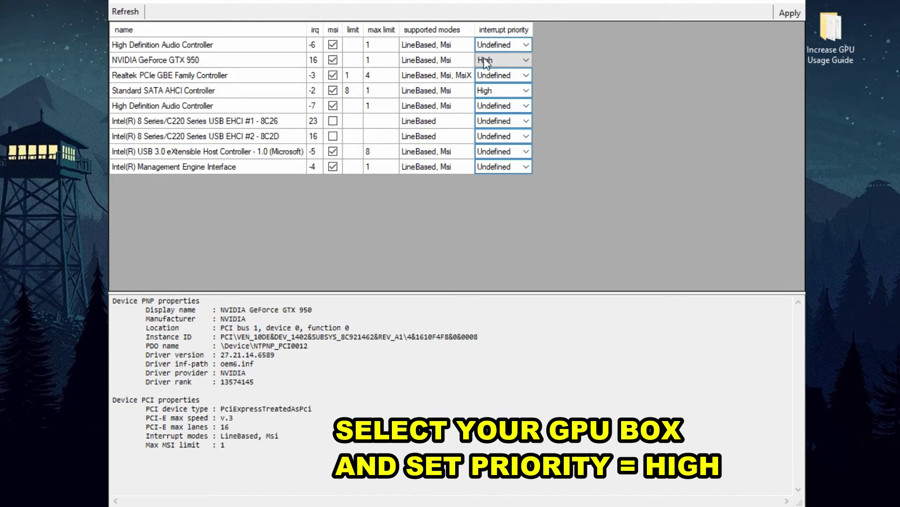
pyautogui.click(789, 12)
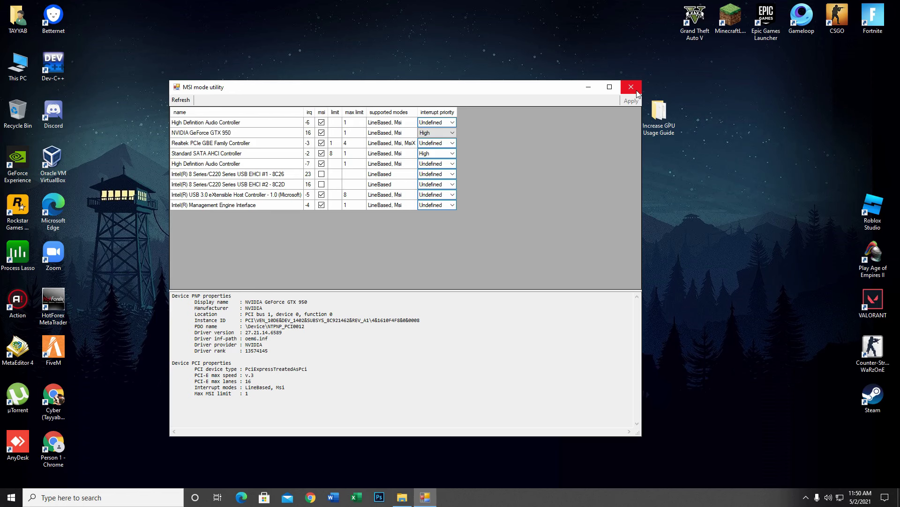
pyautogui.click(797, 2)
pyautogui.click(693, 100)
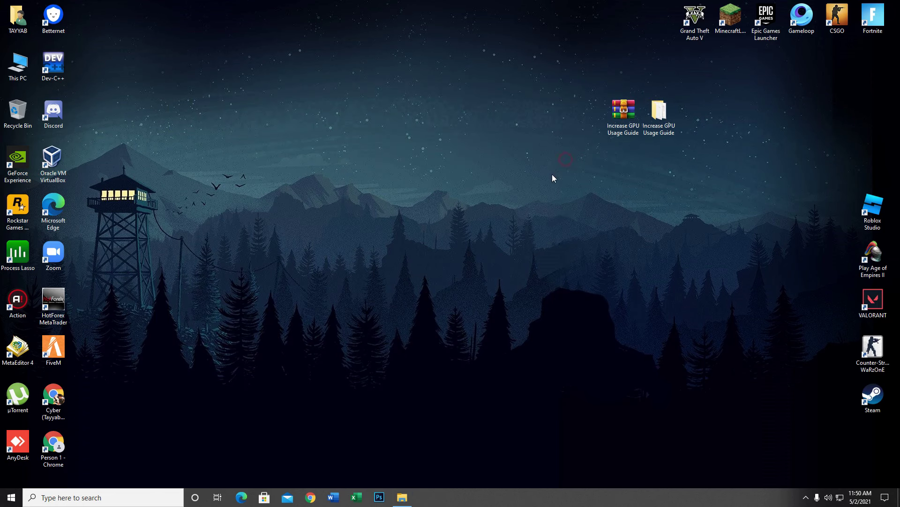
# Step: Merge the NVIDIA Thread Priority file from the Increase GPU Usage Guide's Thread Priorities folder into the registry
pyautogui.doubleClick(659, 112)
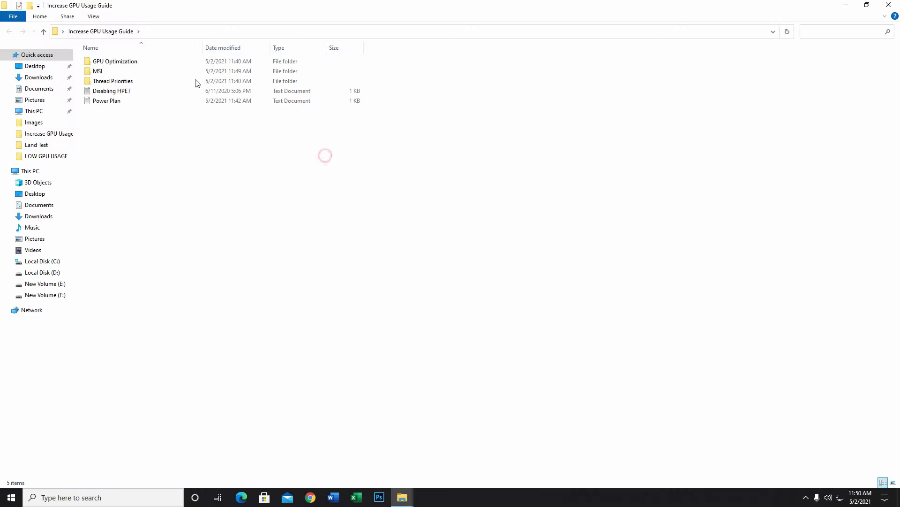
pyautogui.doubleClick(136, 81)
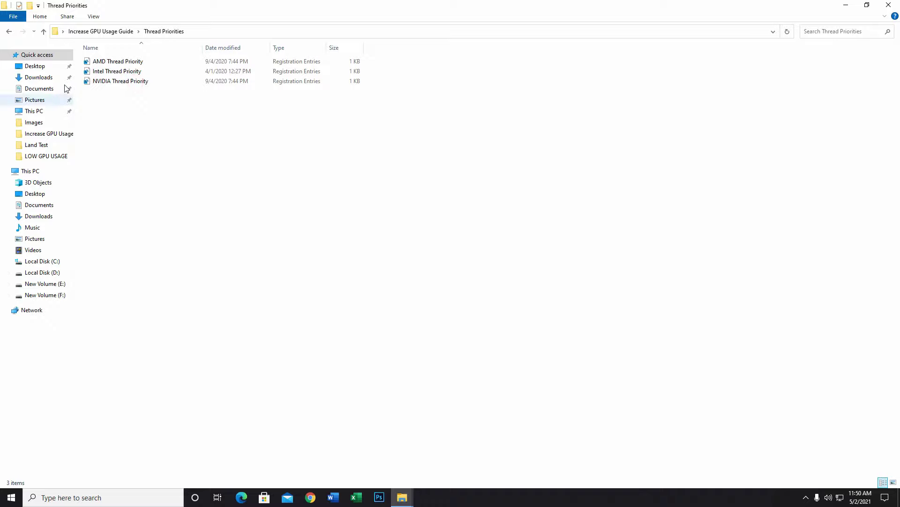
pyautogui.click(138, 61)
pyautogui.click(135, 71)
pyautogui.click(133, 81)
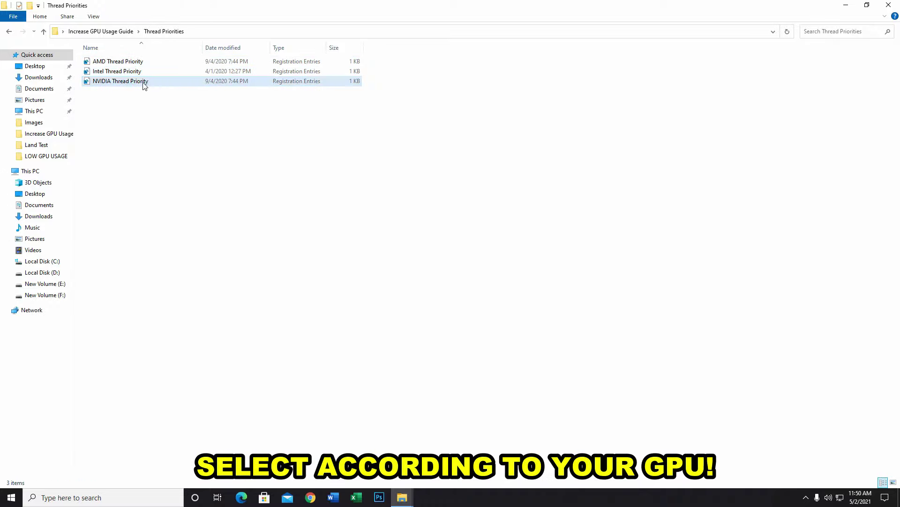
pyautogui.rightClick(117, 83)
pyautogui.click(157, 90)
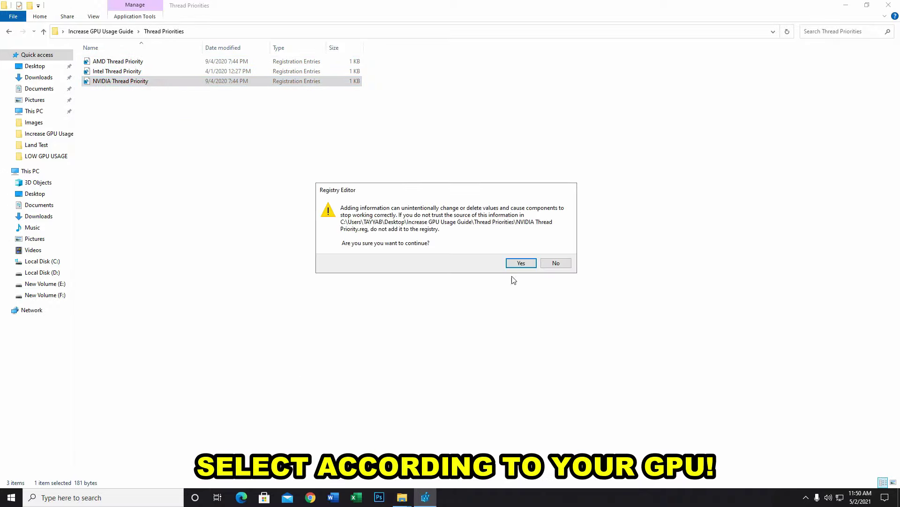
pyautogui.click(521, 263)
pyautogui.click(556, 252)
pyautogui.click(474, 246)
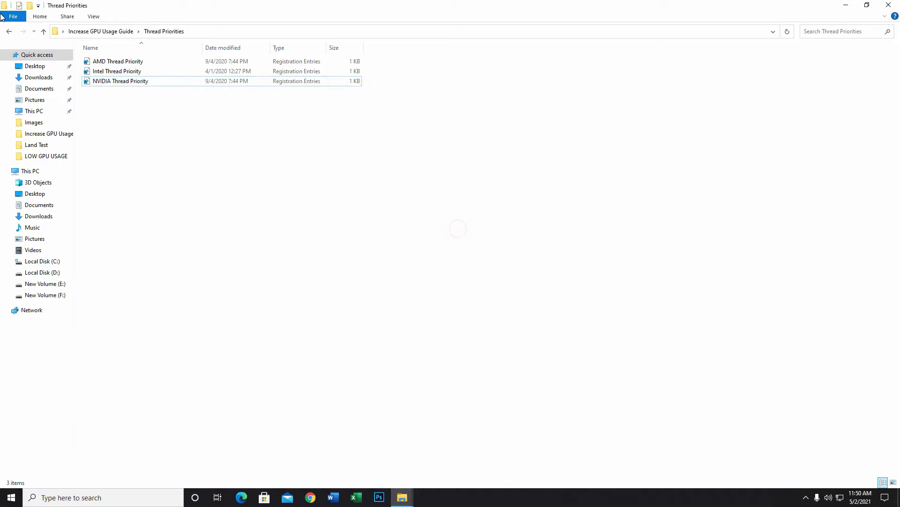
# Step: Return to the Increase GPU Usage Guide folder and open its GPU Optimization subfolder
pyautogui.click(9, 32)
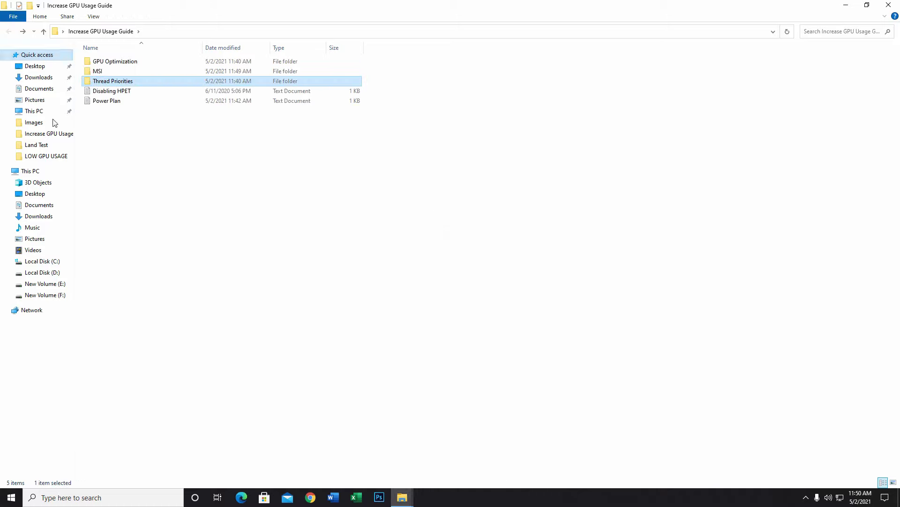
pyautogui.click(99, 130)
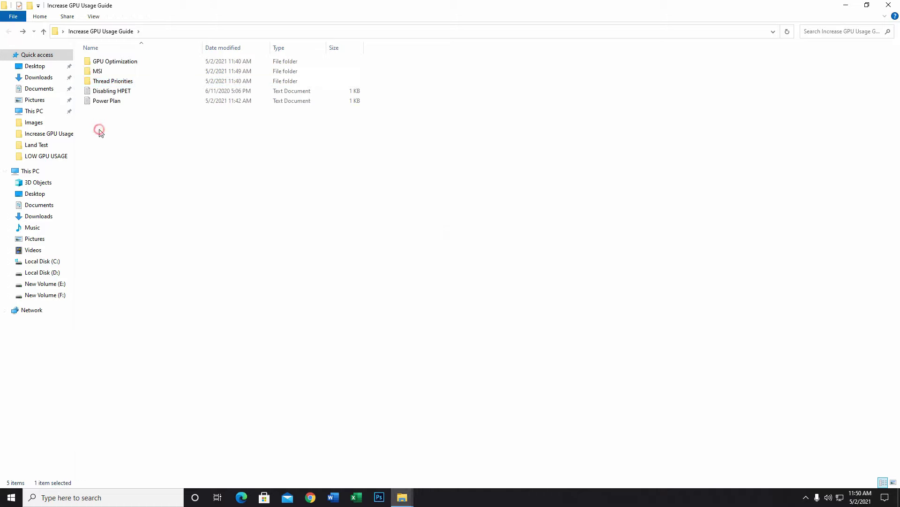
pyautogui.click(134, 62)
pyautogui.doubleClick(135, 63)
pyautogui.moveTo(133, 147); pyautogui.dragTo(120, 59)
pyautogui.click(138, 123)
# Step: Merge the Game Optimizations file from the GPU Optimization folder into the registry
pyautogui.click(106, 71)
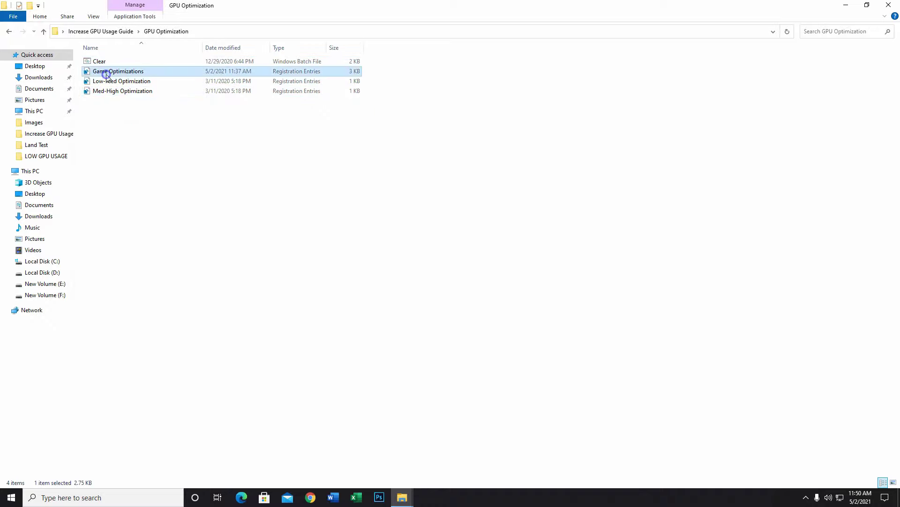
pyautogui.rightClick(108, 77)
pyautogui.click(126, 82)
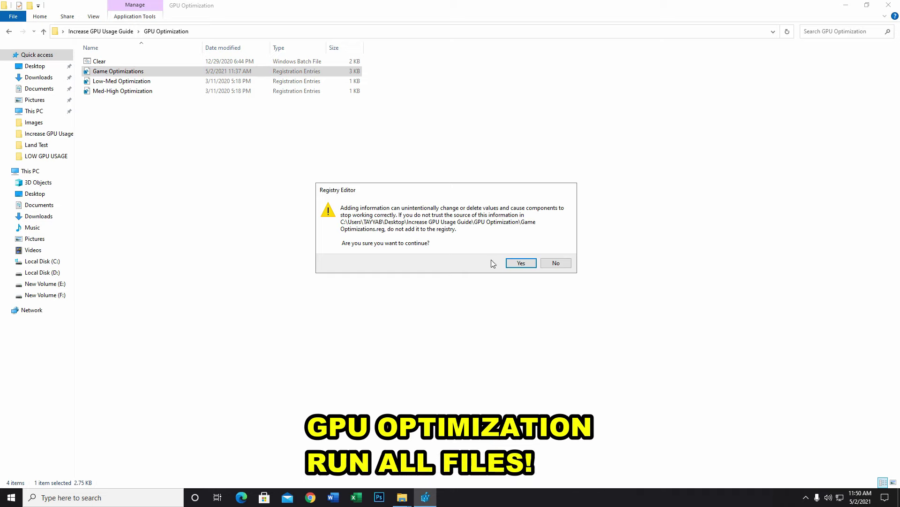
pyautogui.click(522, 261)
pyautogui.click(553, 248)
pyautogui.click(339, 215)
# Step: Merge the Med-High Optimization file into the registry
pyautogui.moveTo(154, 131); pyautogui.dragTo(129, 85)
pyautogui.click(116, 140)
pyautogui.moveTo(125, 127); pyautogui.dragTo(124, 76)
pyautogui.click(125, 113)
pyautogui.click(125, 91)
pyautogui.rightClick(124, 91)
pyautogui.click(149, 95)
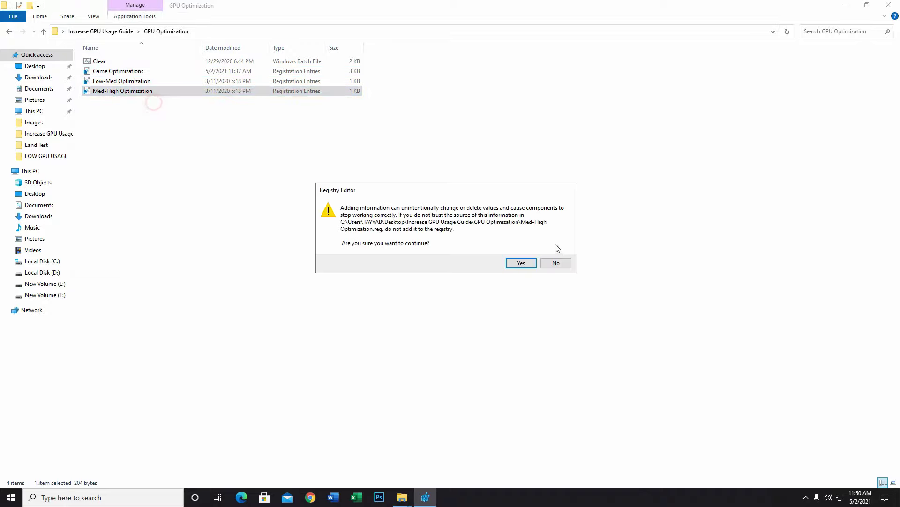
pyautogui.click(521, 263)
pyautogui.click(561, 249)
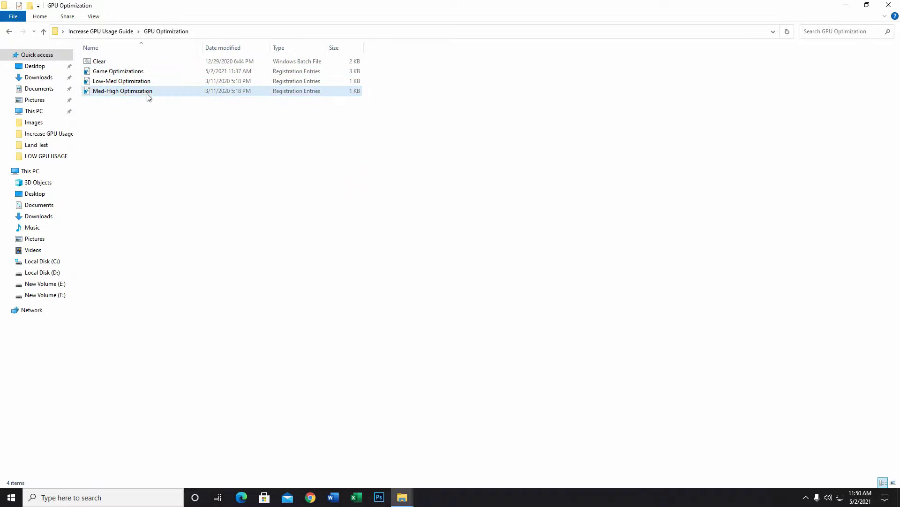
# Step: Run the Clear batch file to delete temporary files, and minimize the GPU Optimization folder window
pyautogui.rightClick(83, 61)
pyautogui.rightClick(103, 63)
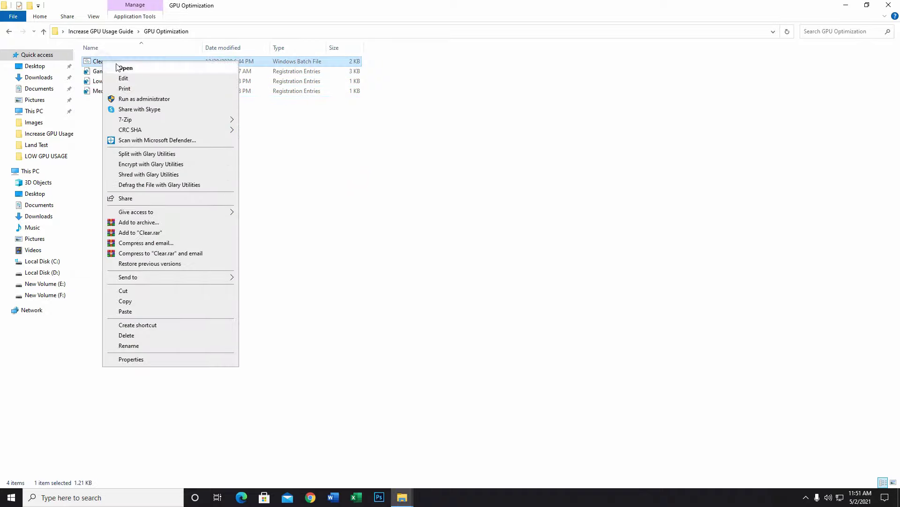
pyautogui.click(126, 69)
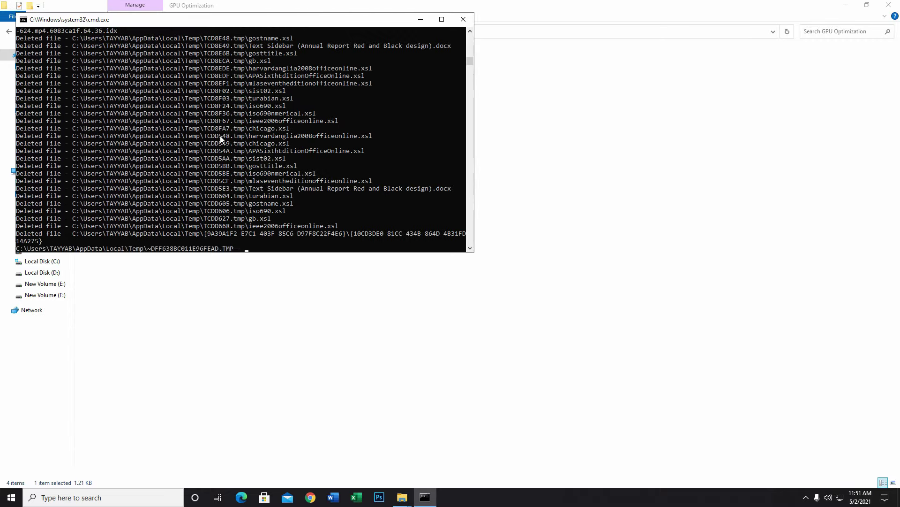
pyautogui.click(136, 194)
pyautogui.click(846, 5)
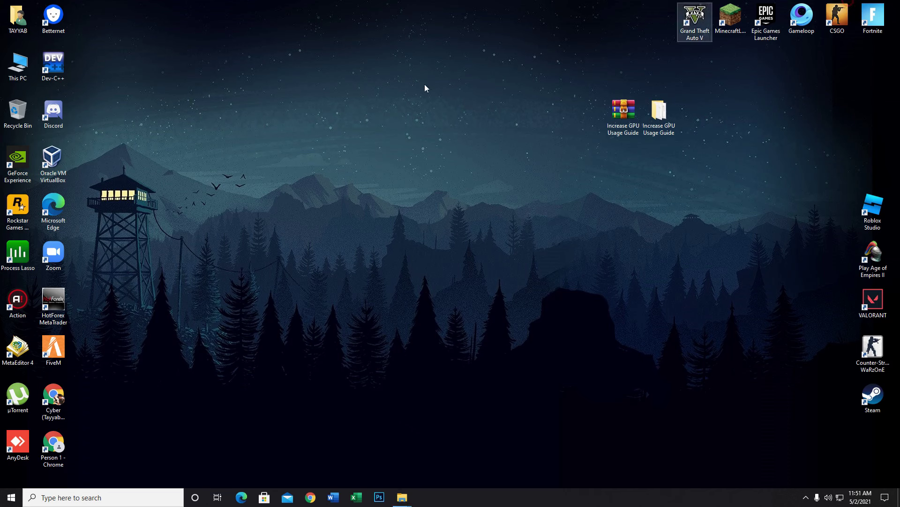
# Step: Open the Power Plan text document from the Increase GPU Usage Guide folder and move its window to the middle of the desktop
pyautogui.moveTo(402, 498)
pyautogui.click(457, 464)
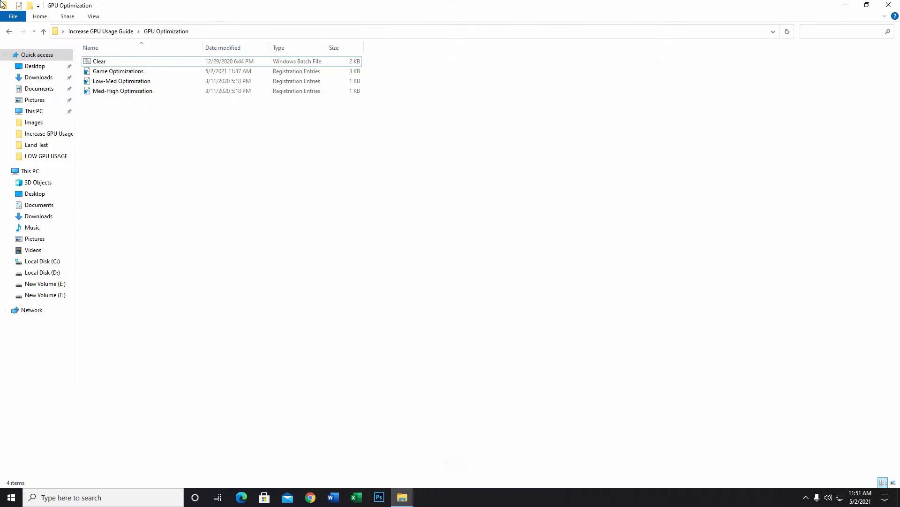
pyautogui.click(7, 32)
pyautogui.click(173, 129)
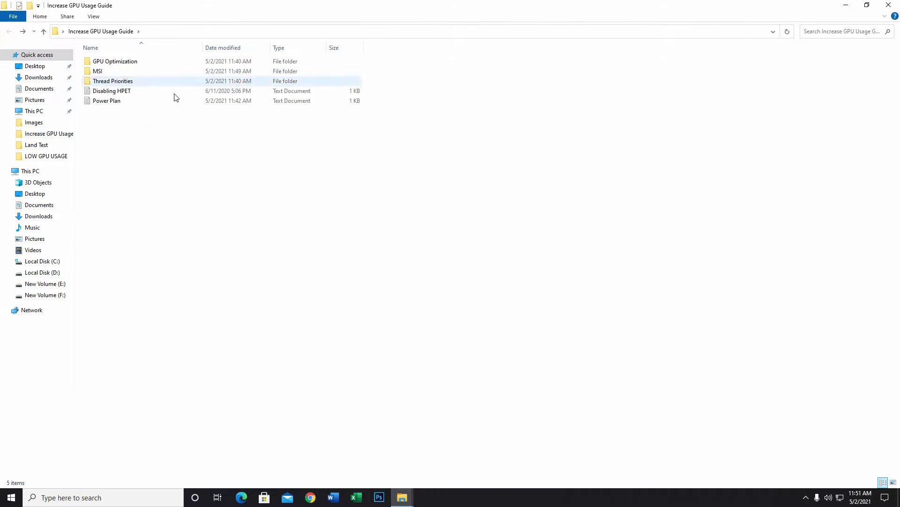
pyautogui.rightClick(106, 99)
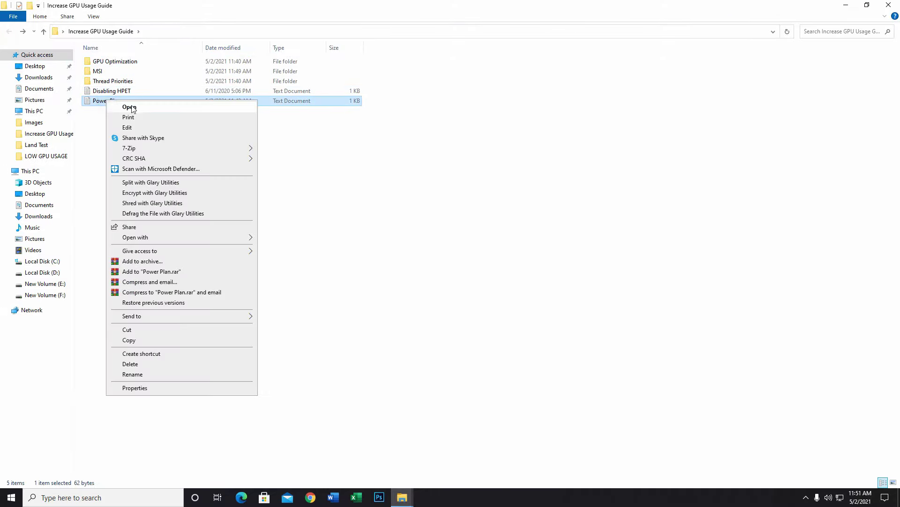
pyautogui.click(132, 106)
pyautogui.click(845, 5)
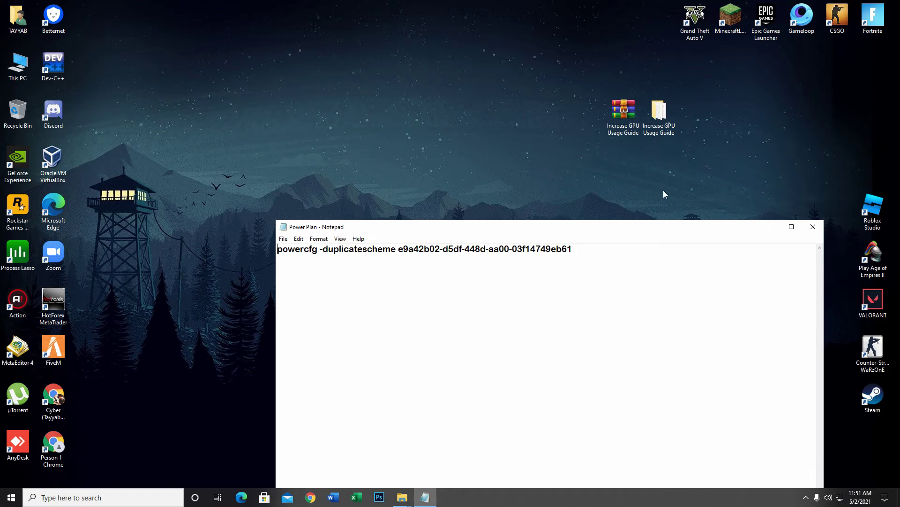
pyautogui.moveTo(637, 228); pyautogui.dragTo(540, 82)
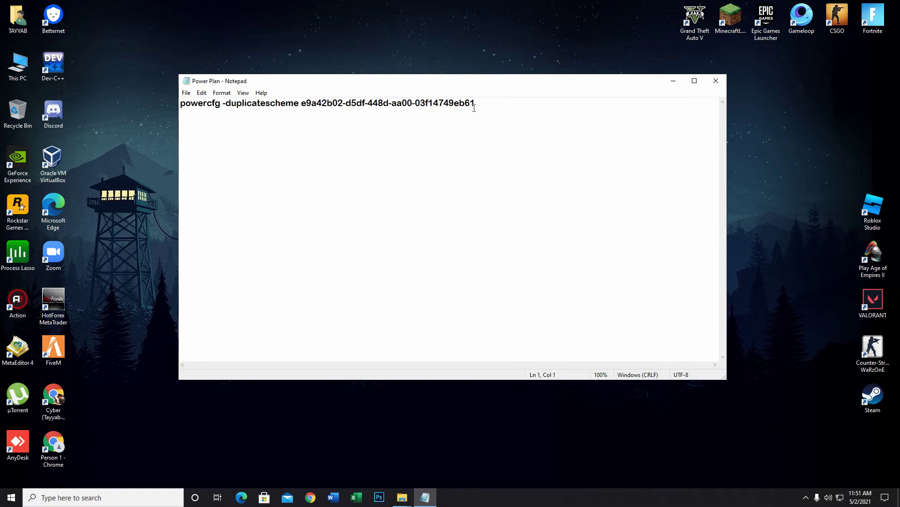
# Step: Search Windows for Command Prompt and run it as administrator
pyautogui.click(61, 501)
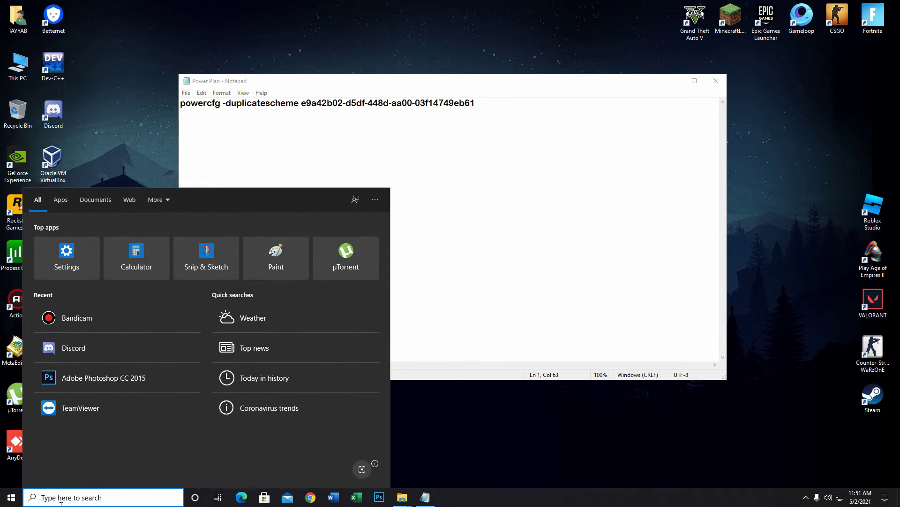
pyautogui.write('comm')
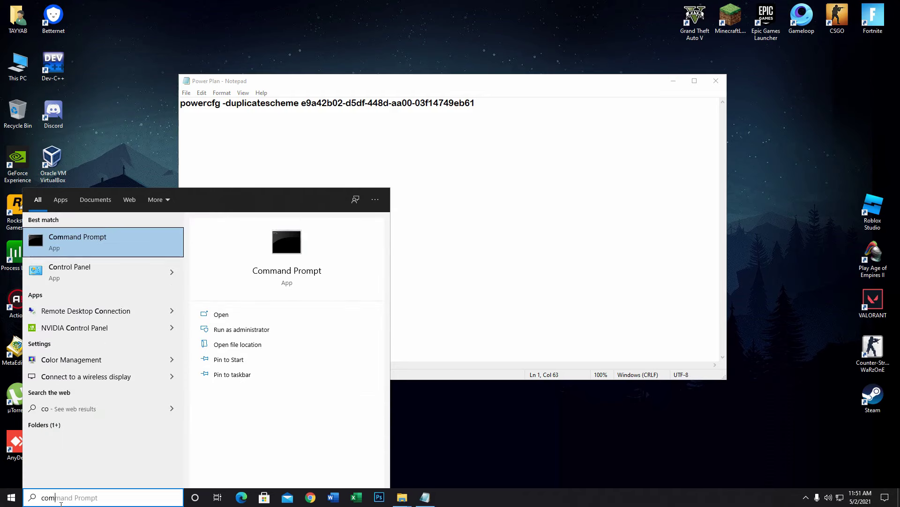
pyautogui.rightClick(71, 237)
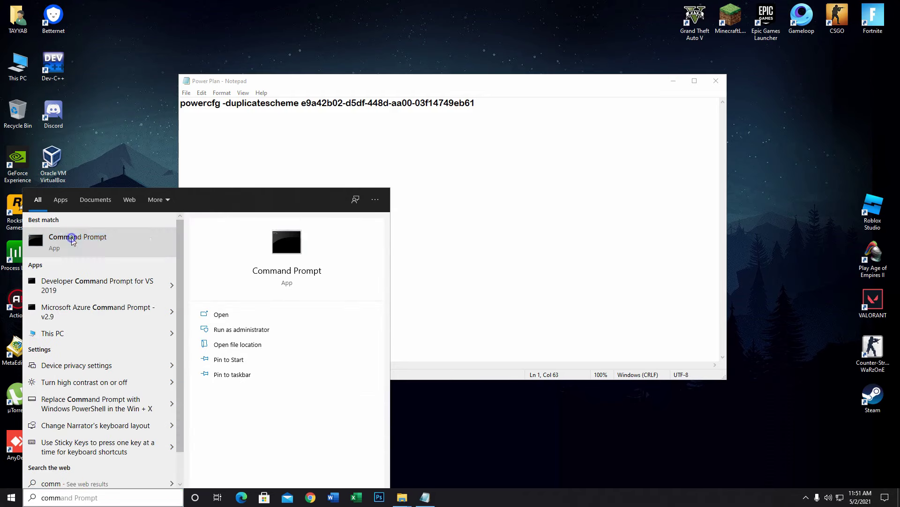
pyautogui.click(115, 247)
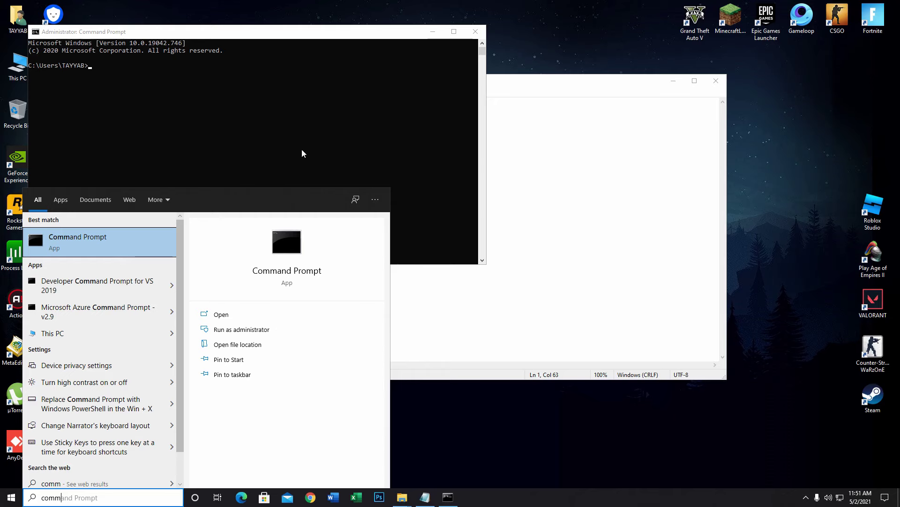
# Step: Copy the powercfg -duplicatescheme e9a42b02-d5df-448d-aa00-03f14749eb61 command from the Power Plan document and run it in Command Prompt
pyautogui.click(531, 91)
pyautogui.moveTo(544, 106); pyautogui.dragTo(180, 106)
pyautogui.rightClick(192, 105)
pyautogui.click(231, 134)
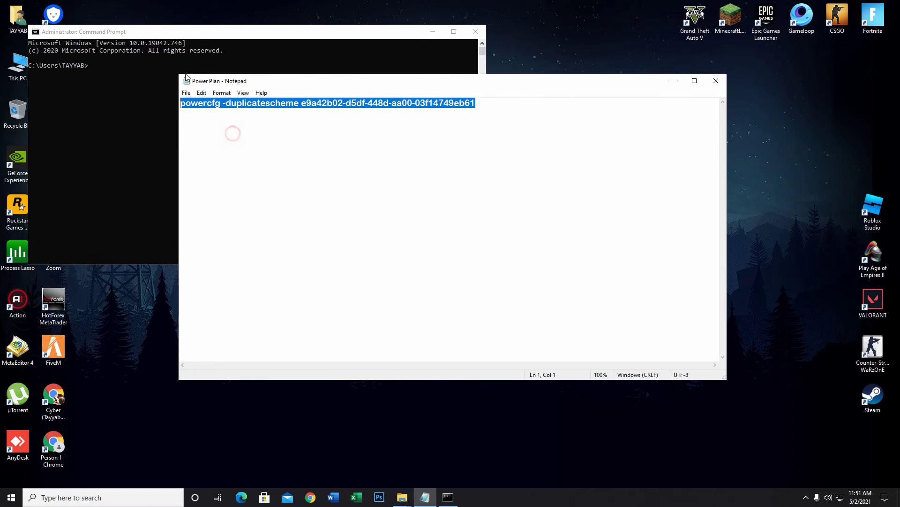
pyautogui.click(176, 38)
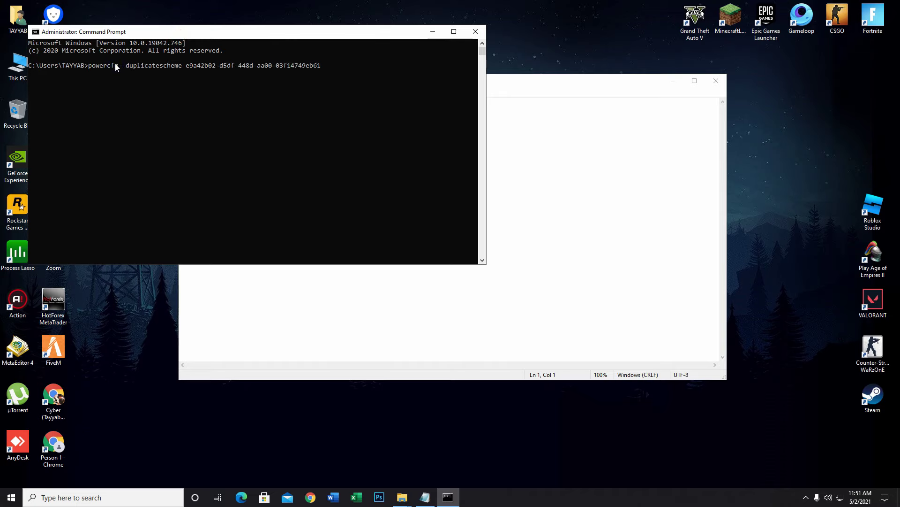
pyautogui.press('Return')
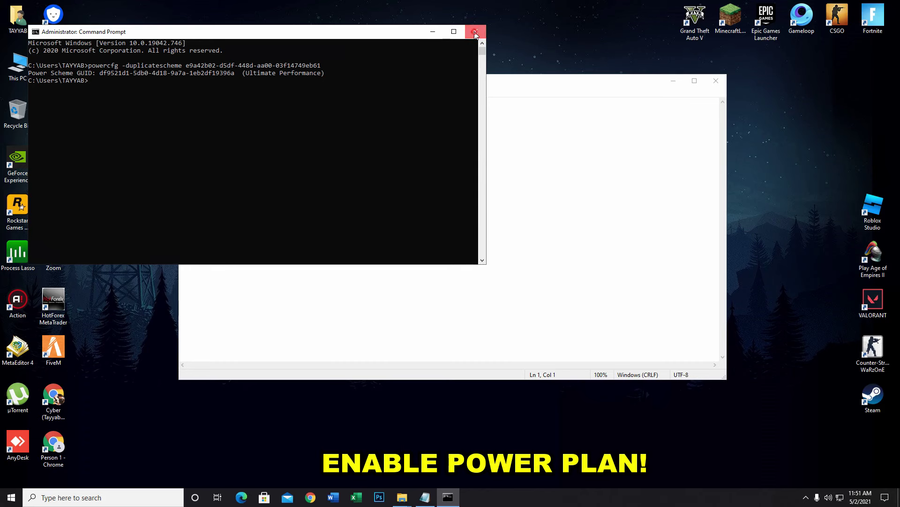
# Step: Close Command Prompt and the Power Plan document
pyautogui.click(476, 32)
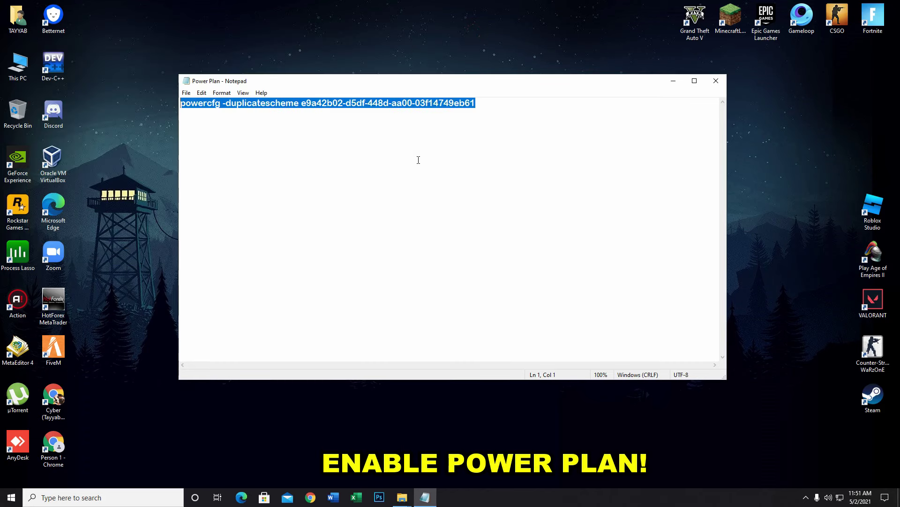
pyautogui.click(416, 158)
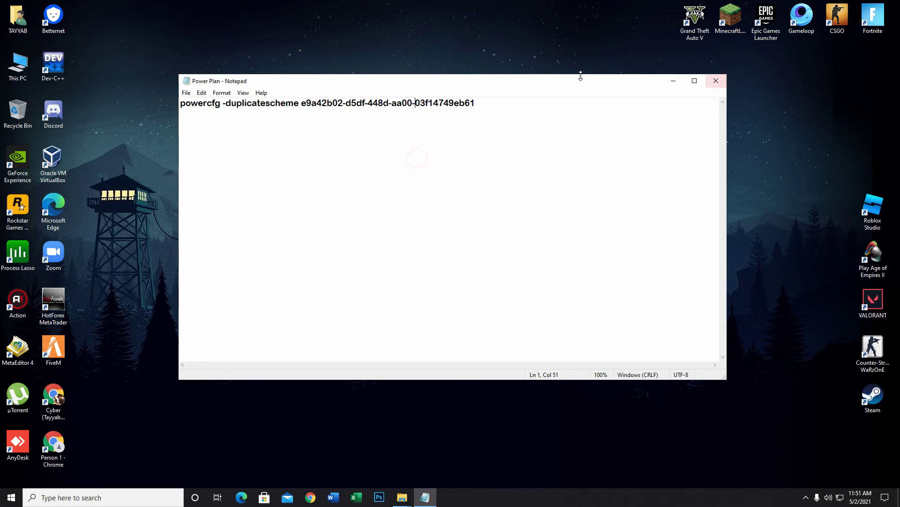
pyautogui.click(714, 81)
pyautogui.click(491, 150)
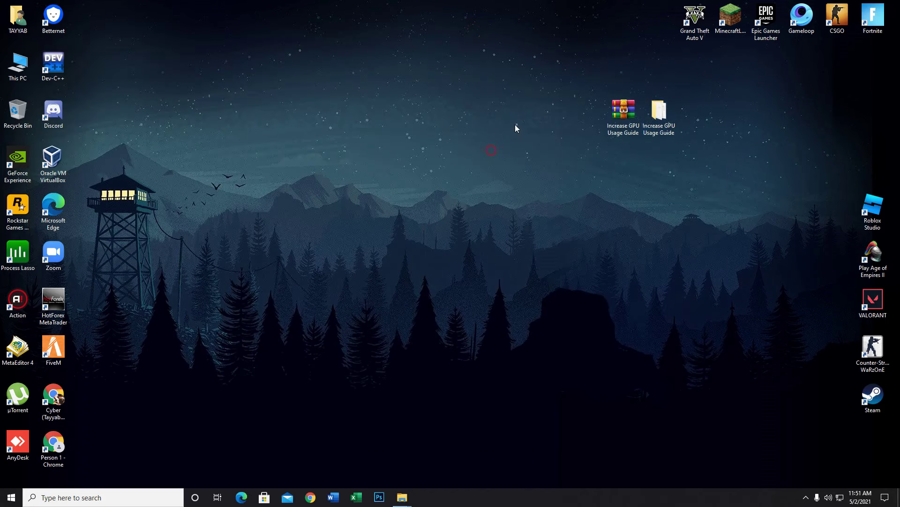
# Step: Open the Disabling HPET text document from the Increase GPU Usage Guide folder and minimize the folder window
pyautogui.doubleClick(659, 113)
pyautogui.click(612, 7)
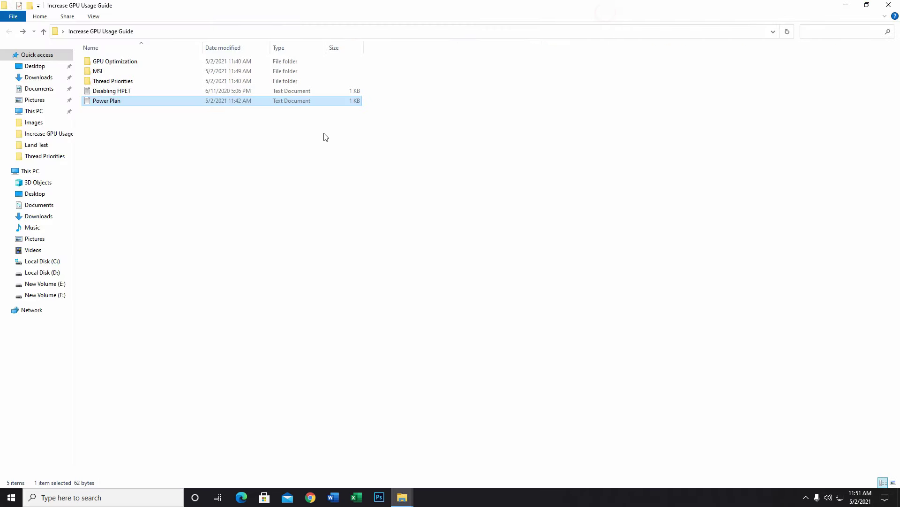
pyautogui.click(163, 91)
pyautogui.rightClick(120, 92)
pyautogui.click(144, 99)
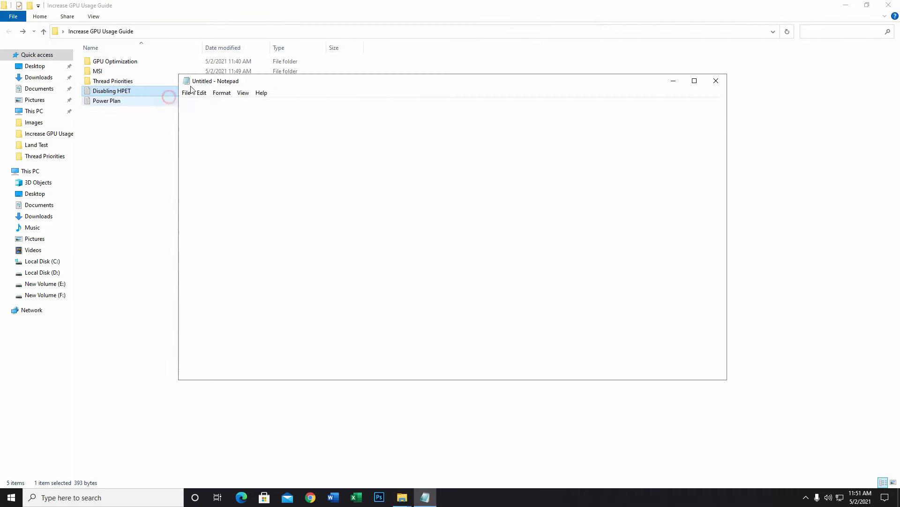
pyautogui.click(846, 5)
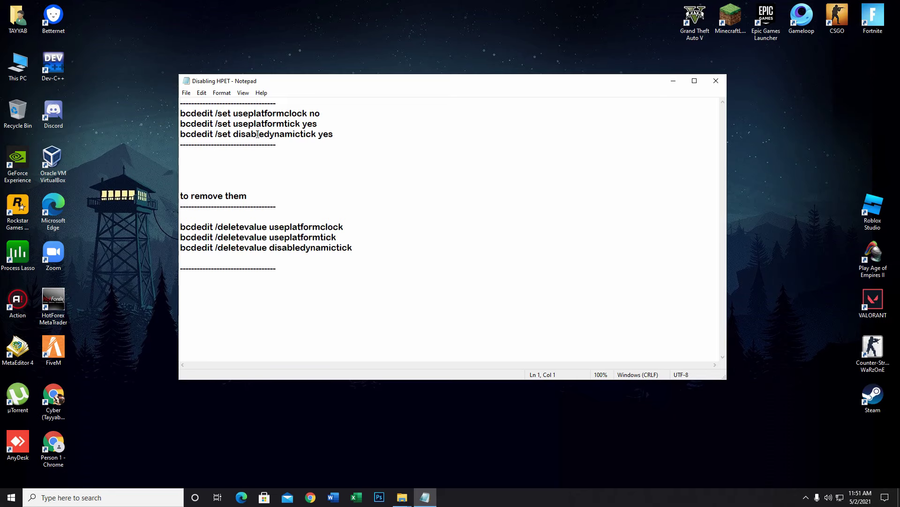
# Step: Open a new Command Prompt with administrator rights
pyautogui.click(107, 497)
pyautogui.write('comma')
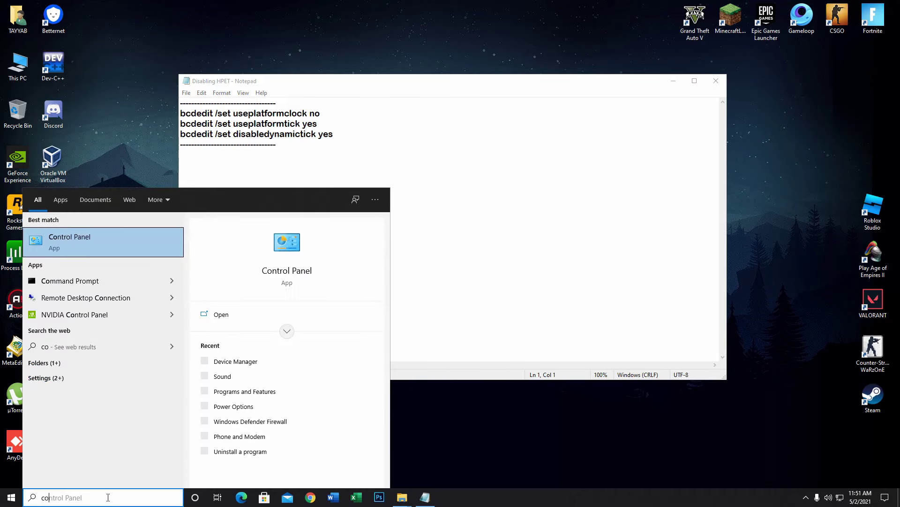
pyautogui.click(169, 247)
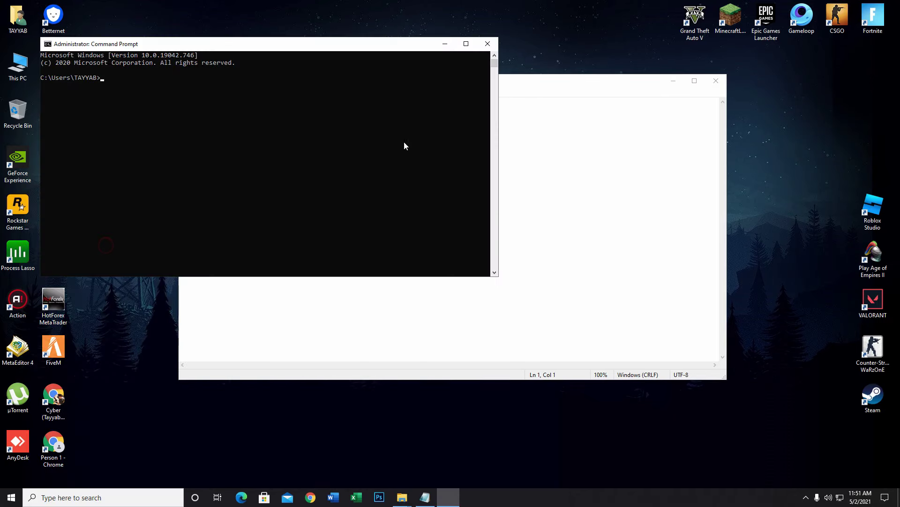
# Step: Copy the command bcdedit /set useplatformclock no from the Disabling HPET document and run it in Command Prompt
pyautogui.click(540, 82)
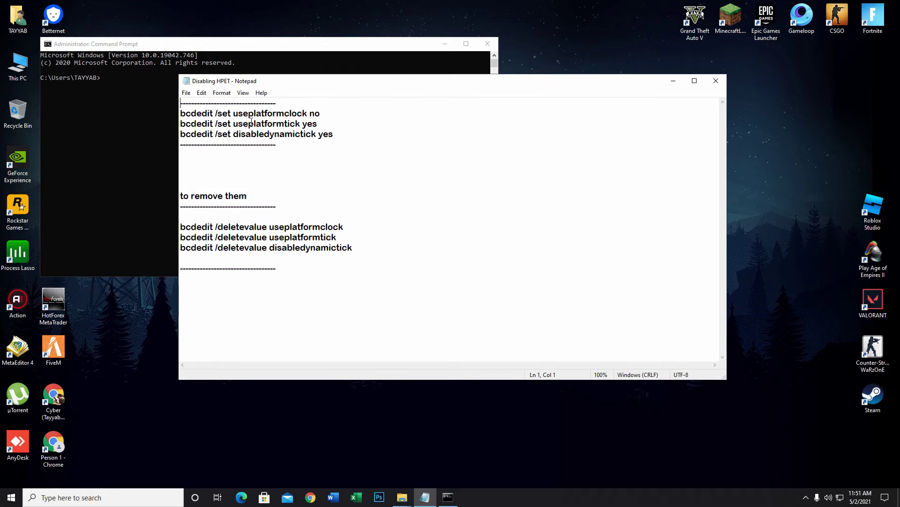
pyautogui.moveTo(347, 126); pyautogui.dragTo(211, 114)
pyautogui.click(341, 124)
pyautogui.moveTo(327, 115); pyautogui.dragTo(177, 114)
pyautogui.rightClick(184, 114)
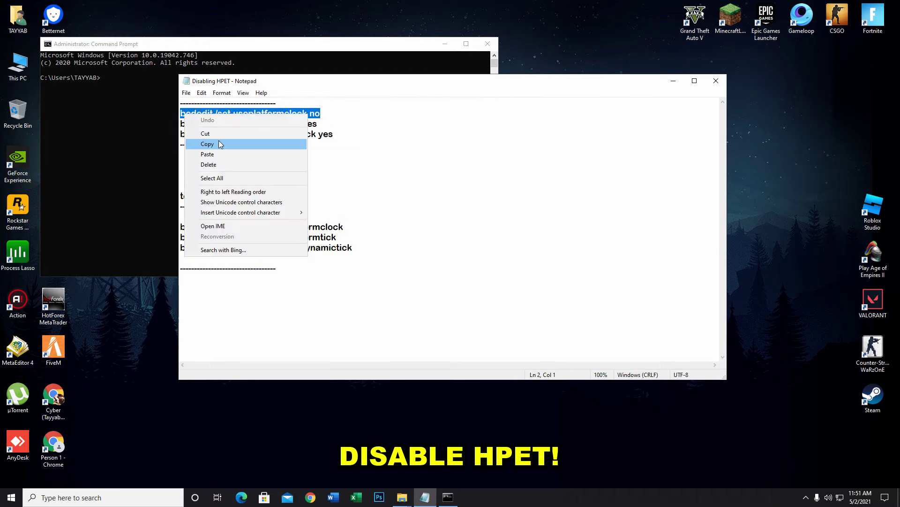
pyautogui.click(218, 142)
pyautogui.click(142, 64)
pyautogui.rightClick(140, 78)
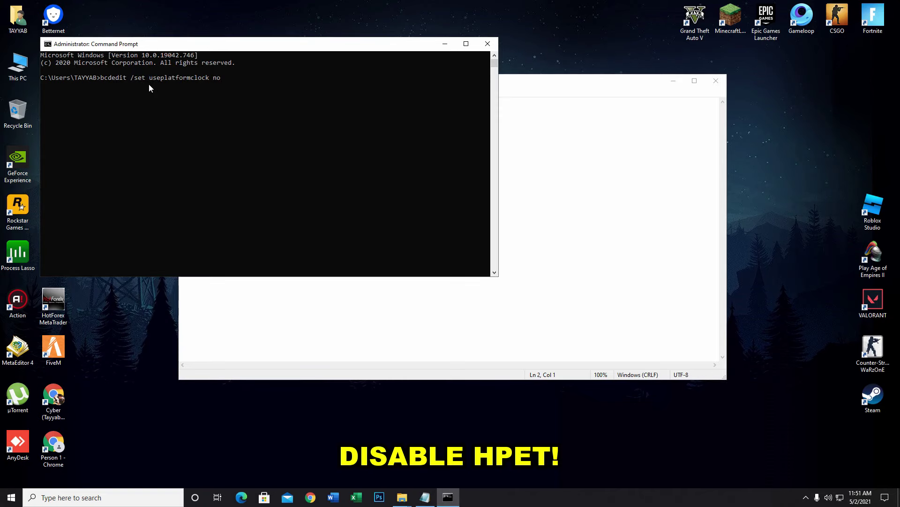
pyautogui.press('Return')
# Step: Copy the command bcdedit /set useplatformtick yes from the document and run it in Command Prompt
pyautogui.click(531, 80)
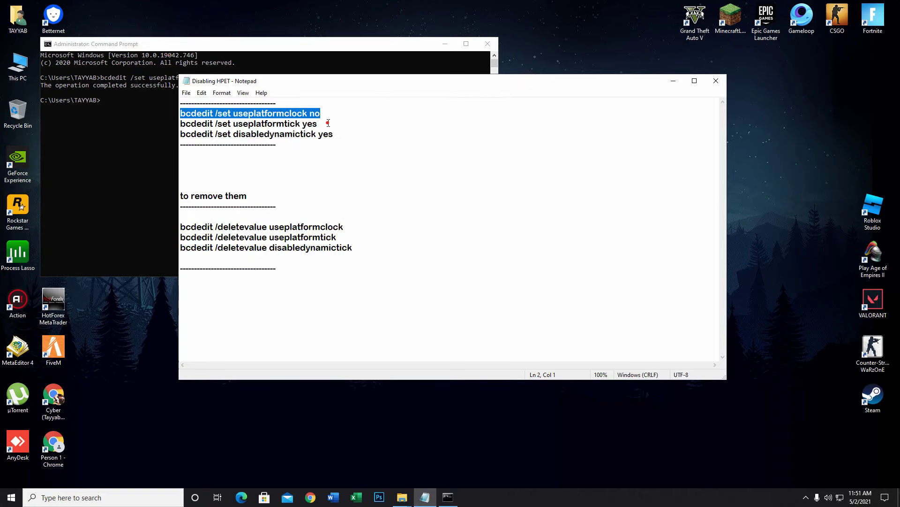
pyautogui.moveTo(328, 123); pyautogui.dragTo(159, 119)
pyautogui.rightClick(214, 123)
pyautogui.click(244, 149)
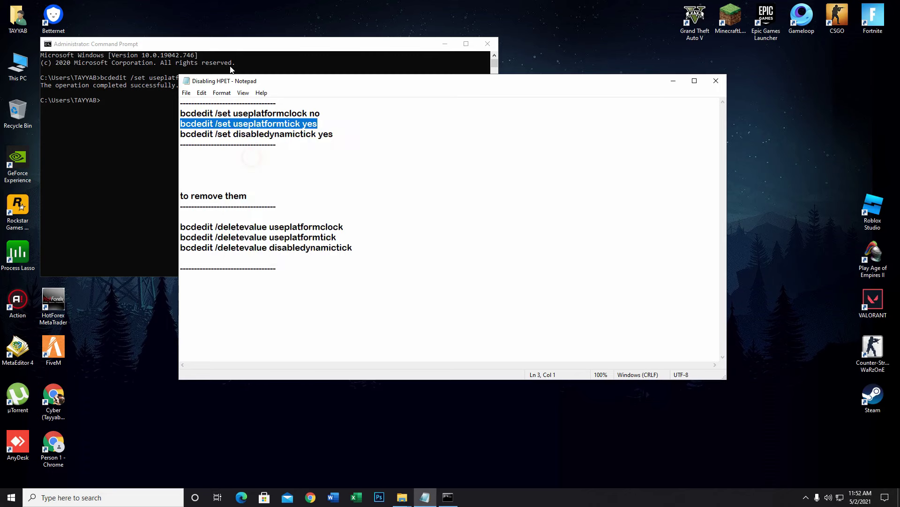
pyautogui.click(219, 57)
pyautogui.press('Return')
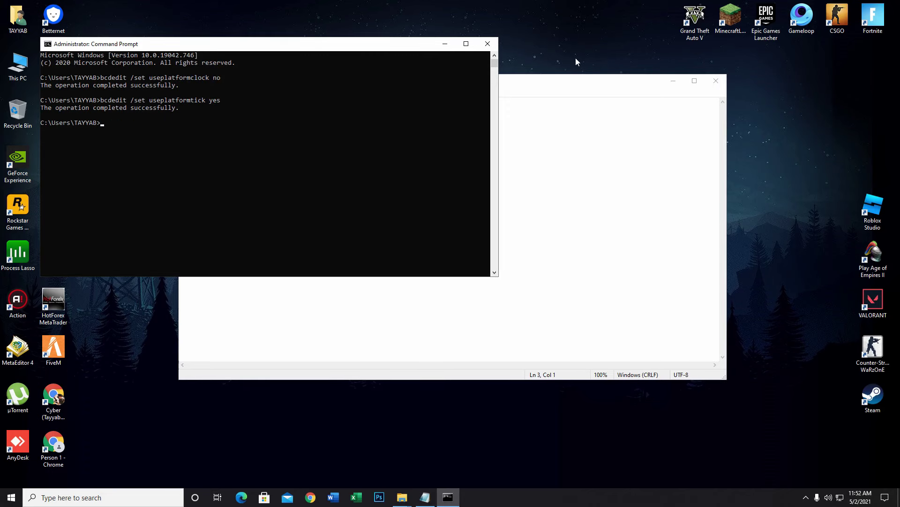
# Step: Copy and run the command bcdedit /set disabledynamictick yes, and close Command Prompt and the Disabling HPET document
pyautogui.click(577, 88)
pyautogui.moveTo(357, 137); pyautogui.dragTo(195, 135)
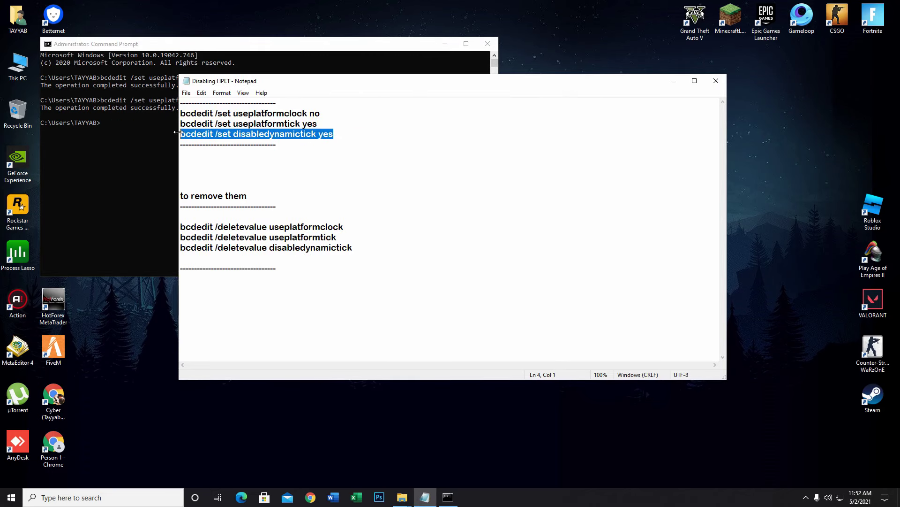
pyautogui.rightClick(192, 132)
pyautogui.click(214, 157)
pyautogui.click(218, 48)
pyautogui.rightClick(159, 125)
pyautogui.press('Return')
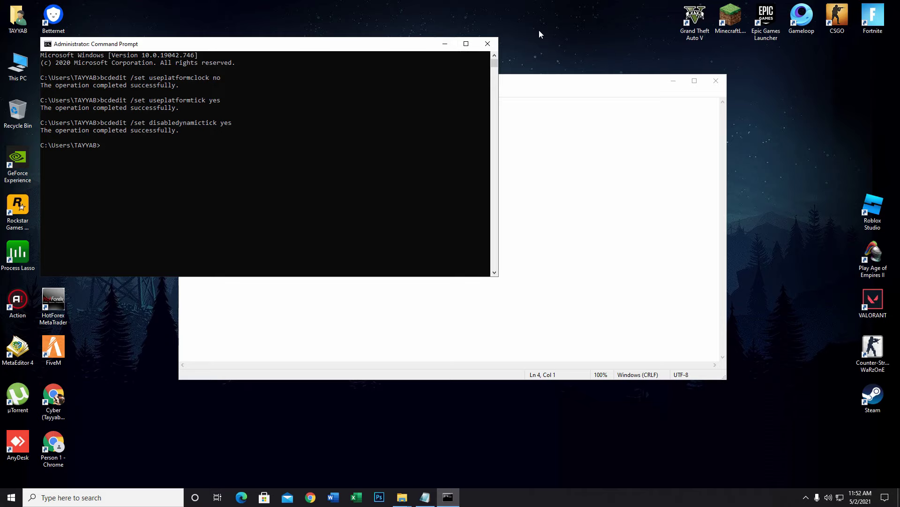
pyautogui.click(489, 44)
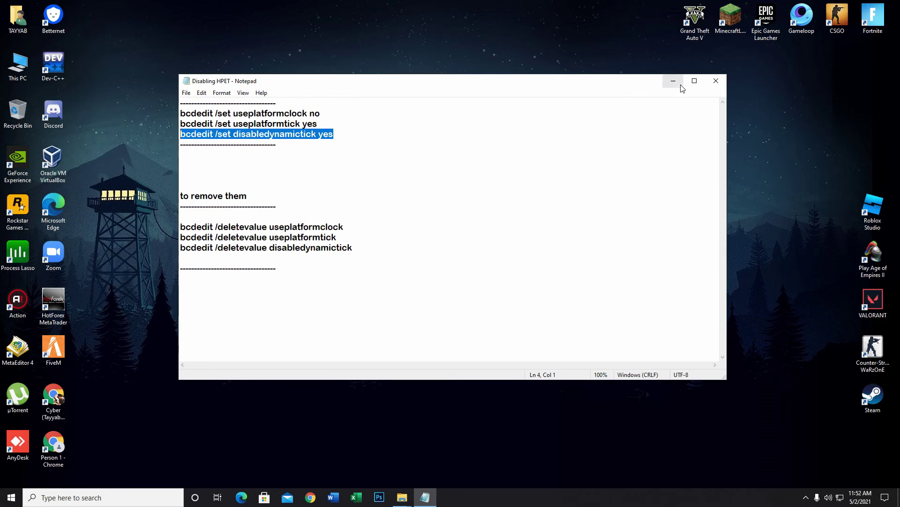
pyautogui.click(714, 83)
# Step: Turn off advertising ID, language list access, app launch tracking and suggested content in the General privacy settings of Windows
pyautogui.rightClick(432, 147)
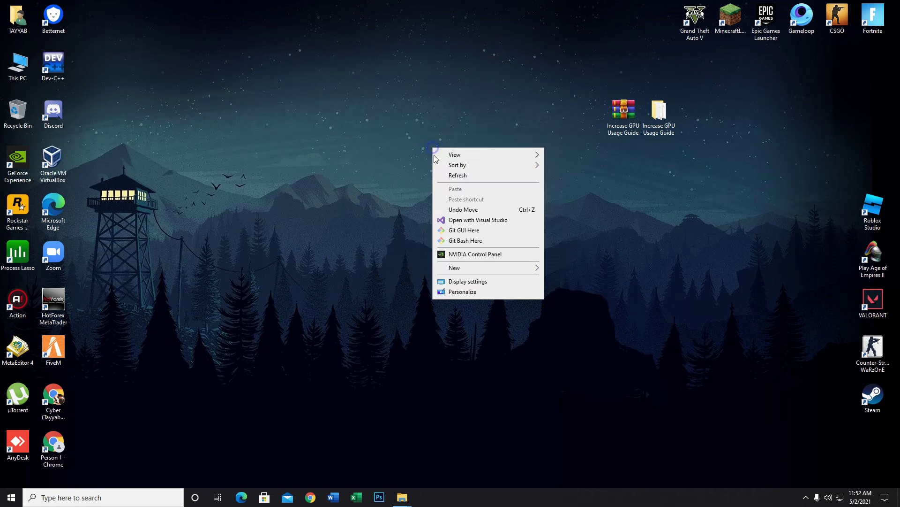
pyautogui.click(483, 295)
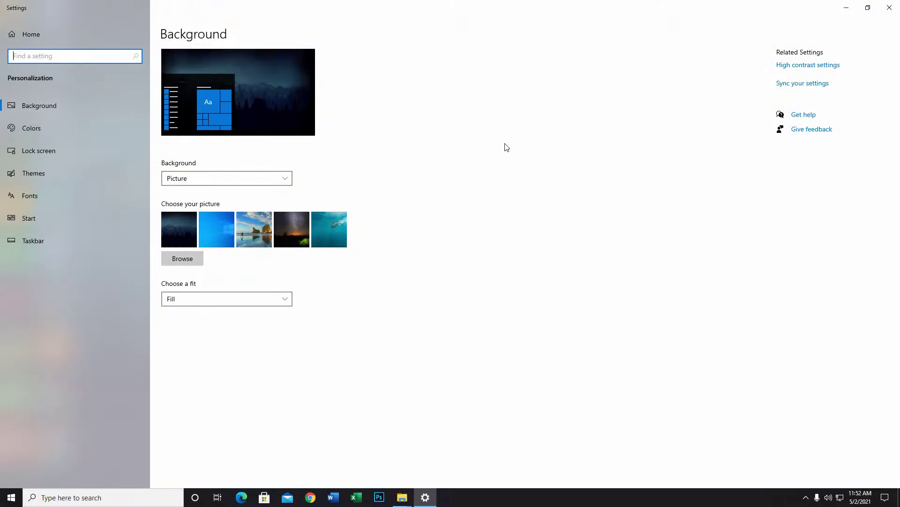
pyautogui.click(26, 35)
pyautogui.click(312, 212)
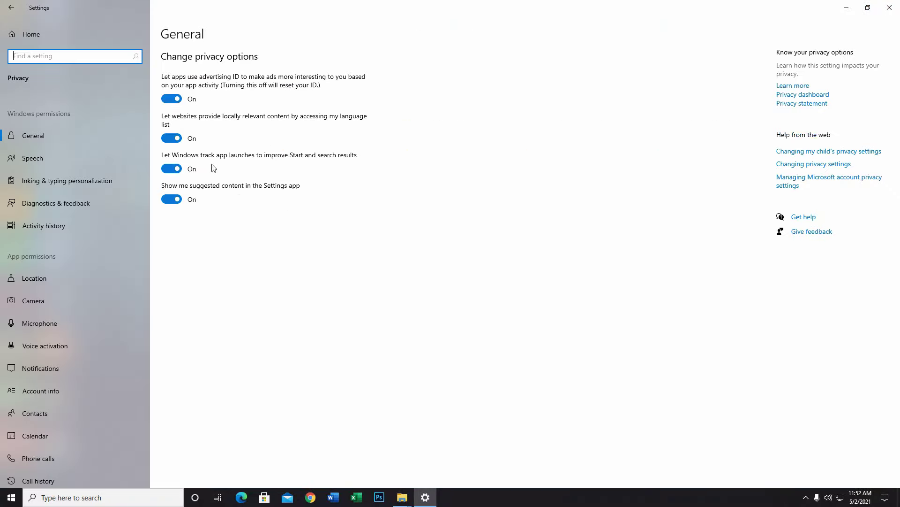
pyautogui.click(172, 99)
pyautogui.click(171, 139)
pyautogui.click(171, 168)
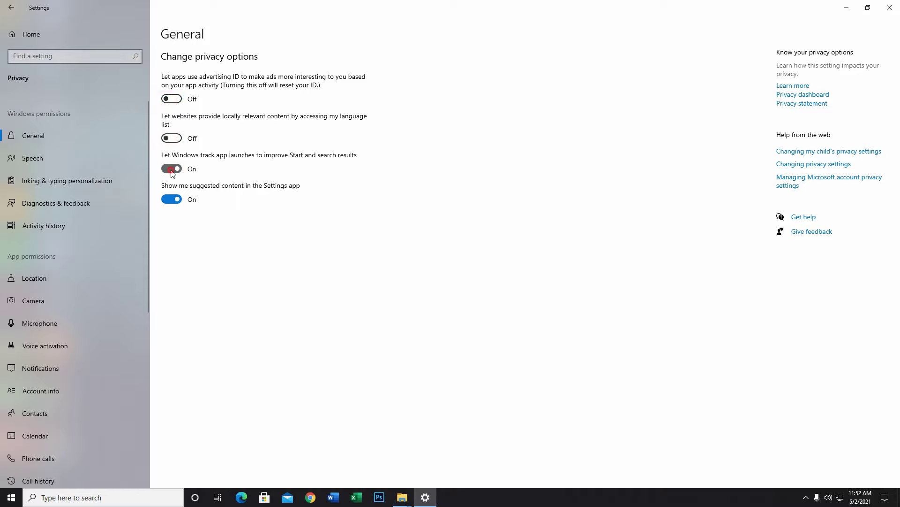
pyautogui.click(171, 199)
# Step: Open the Background apps privacy settings and check which apps are allowed to run in the background
pyautogui.scroll(-5, 145, 196)
pyautogui.scroll(-2, 120, 237)
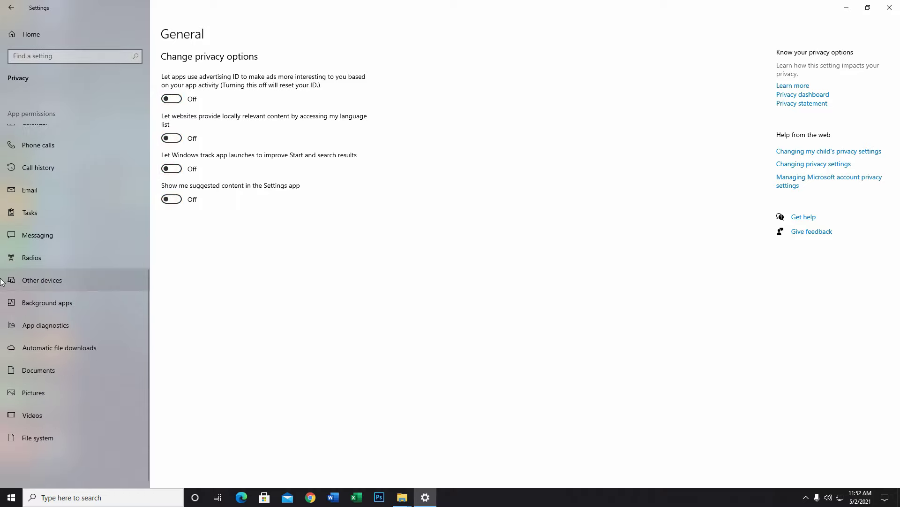
pyautogui.click(78, 304)
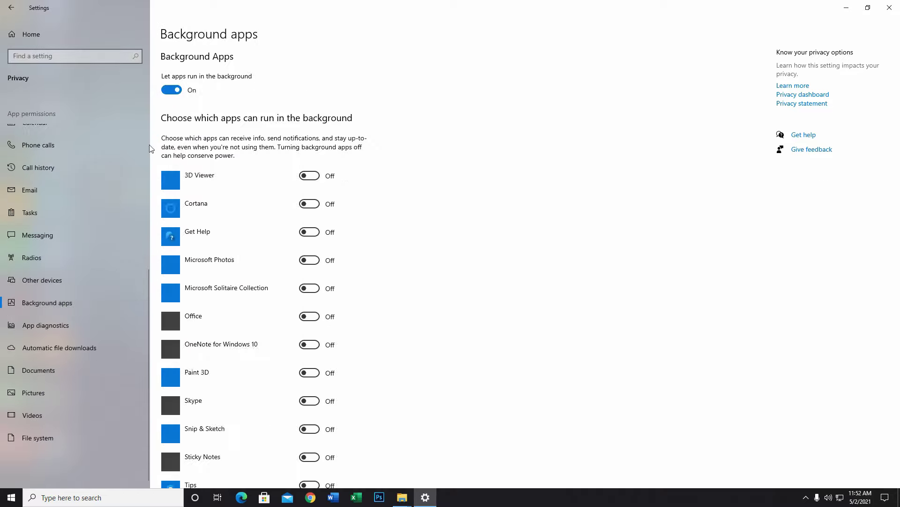
pyautogui.scroll(-2, 277, 159)
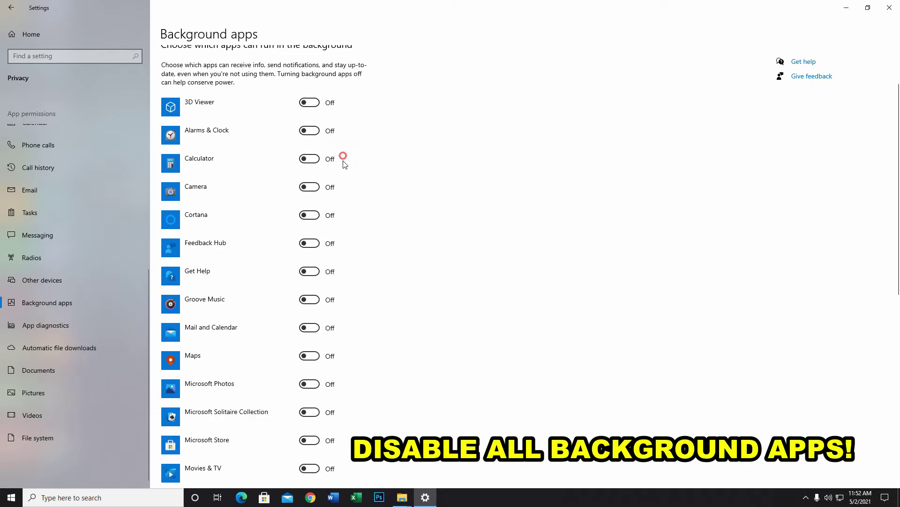
pyautogui.scroll(-6, 342, 241)
pyautogui.scroll(-5, 244, 284)
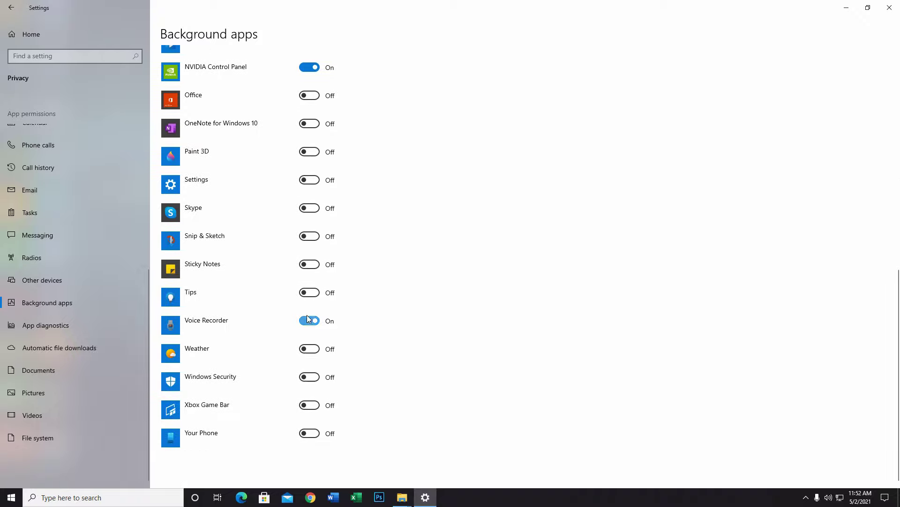
pyautogui.scroll(12, 267, 249)
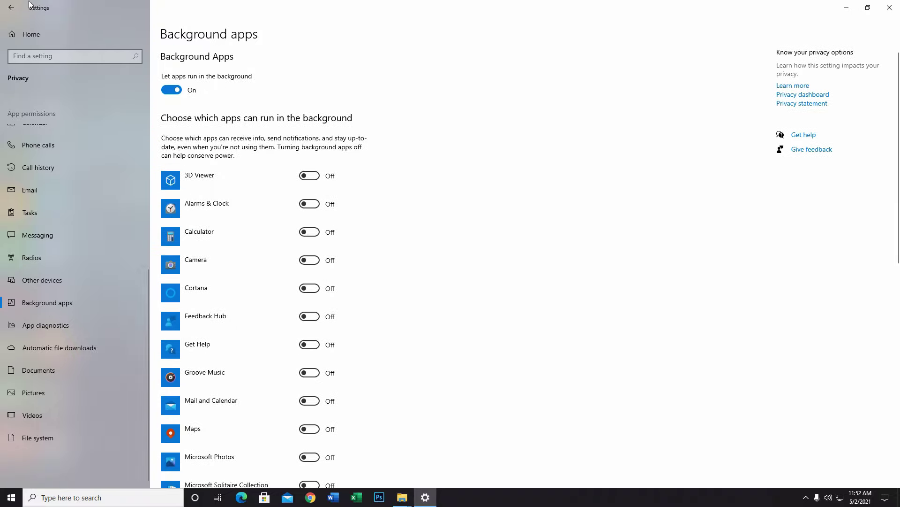
# Step: Turn off the startup apps Adobe GC Invoker Utility, Adobe Updater Startup Utility, Internet Download Manager, Java Update Scheduler and Skype
pyautogui.click(13, 12)
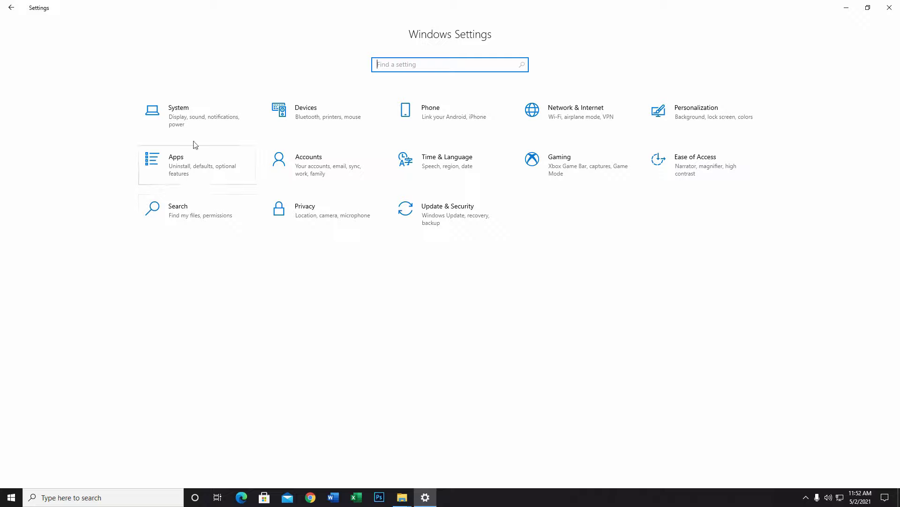
pyautogui.click(222, 162)
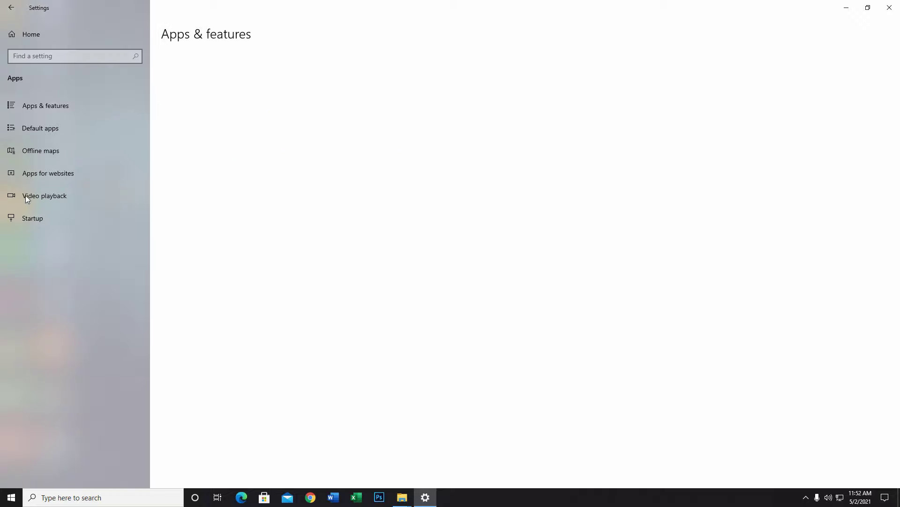
pyautogui.click(39, 222)
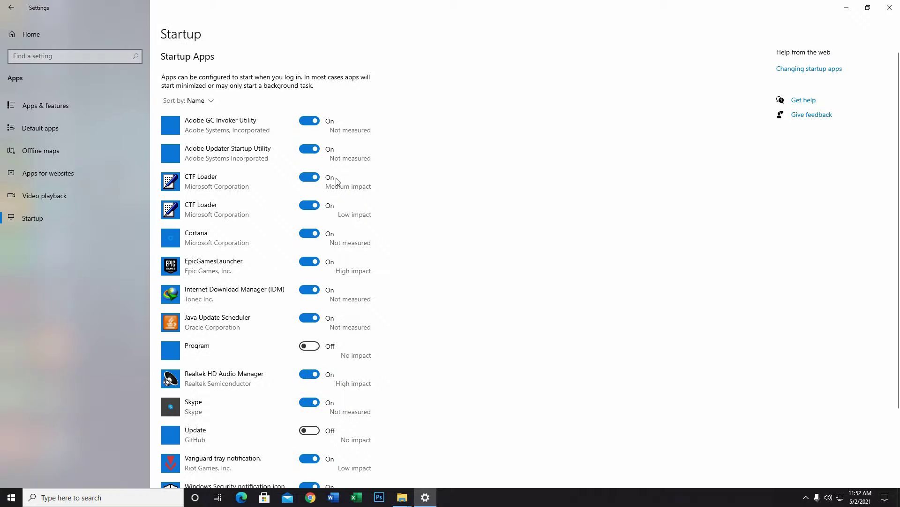
pyautogui.click(315, 120)
pyautogui.click(311, 149)
pyautogui.scroll(-2, 298, 212)
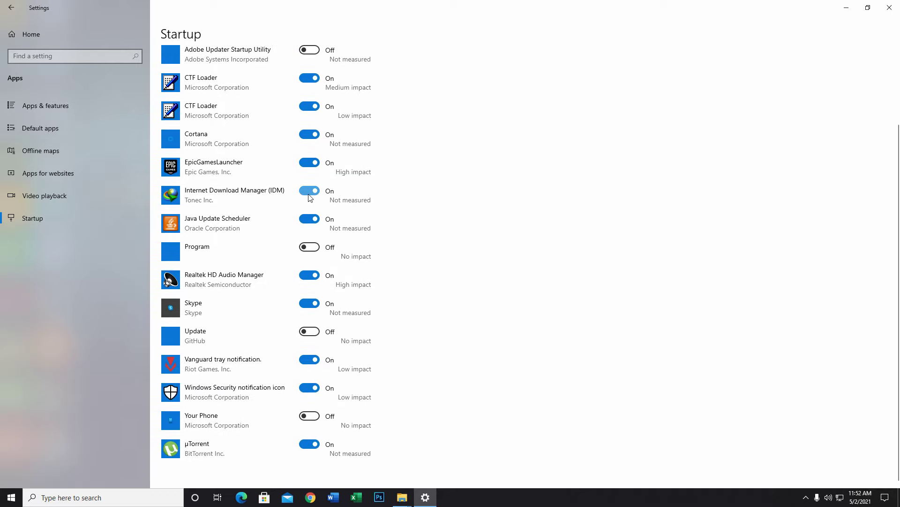
pyautogui.click(306, 193)
pyautogui.click(313, 307)
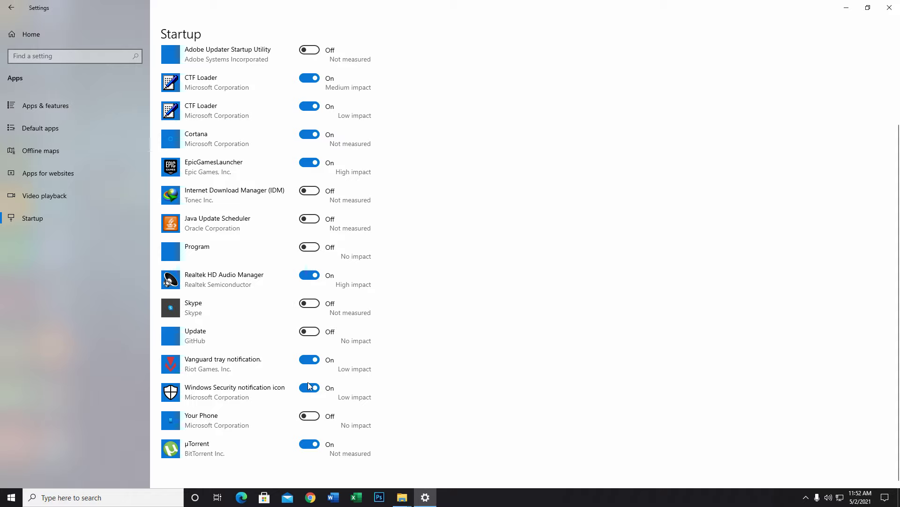
pyautogui.scroll(5, 356, 379)
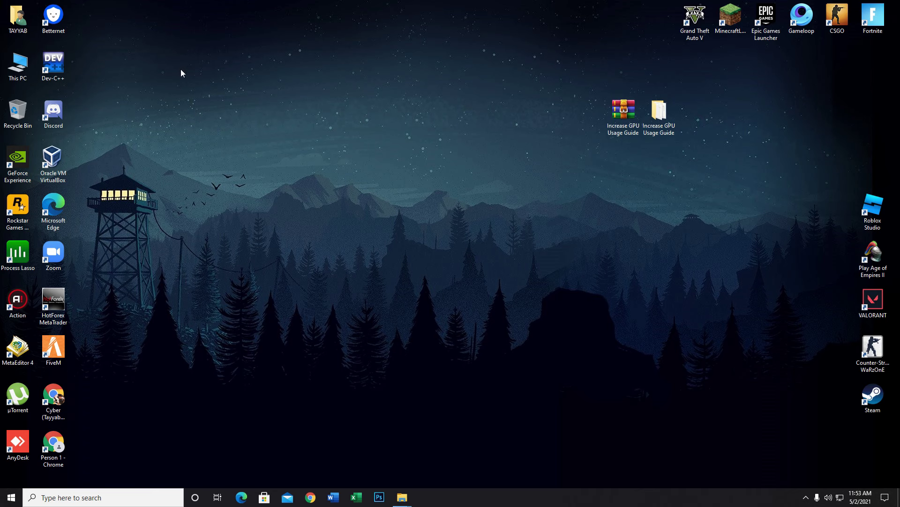
# Step: Open the program-specific 3D settings in NVIDIA Control Panel and add Fortnite as the program to customize
pyautogui.rightClick(389, 192)
pyautogui.click(437, 294)
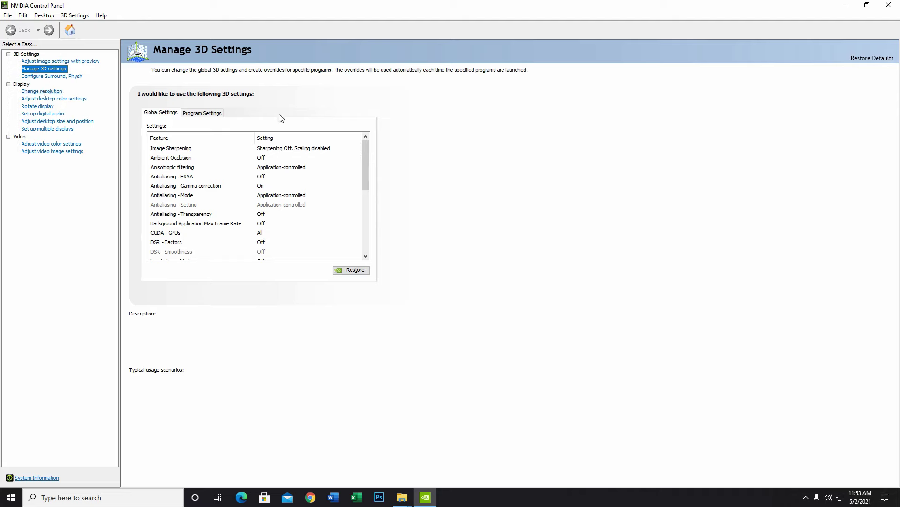
pyautogui.click(210, 114)
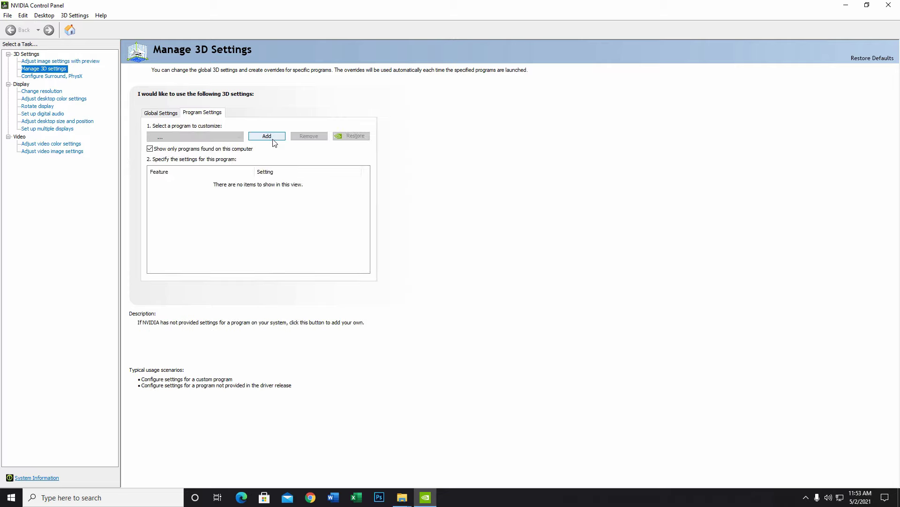
pyautogui.click(273, 139)
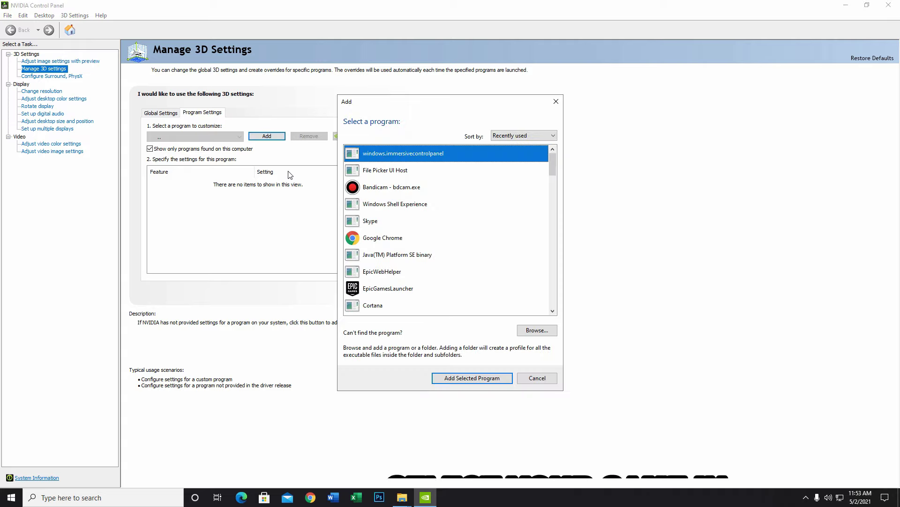
pyautogui.moveTo(552, 172); pyautogui.dragTo(558, 202)
pyautogui.doubleClick(380, 170)
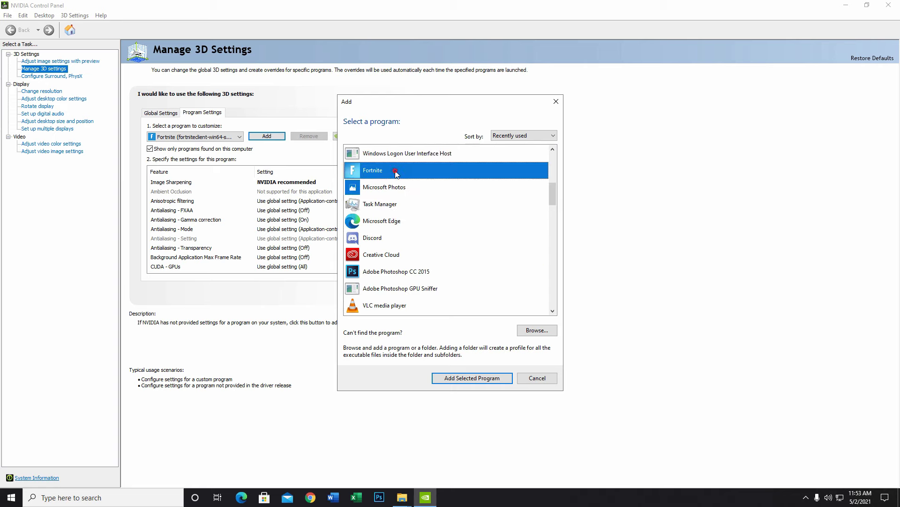
# Step: For Fortnite, set Power management mode to Prefer maximum performance and Texture filtering - Anisotropic sample optimization to On
pyautogui.moveTo(363, 196); pyautogui.dragTo(369, 232)
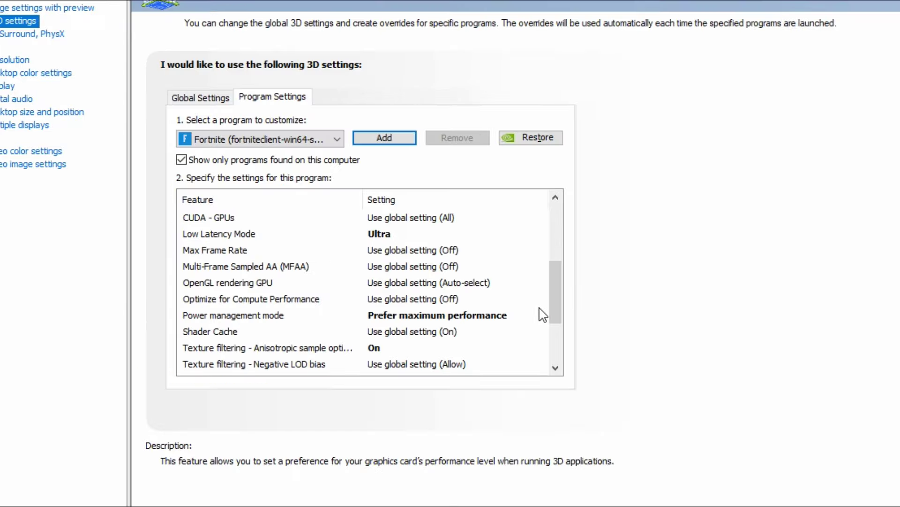
pyautogui.click(342, 240)
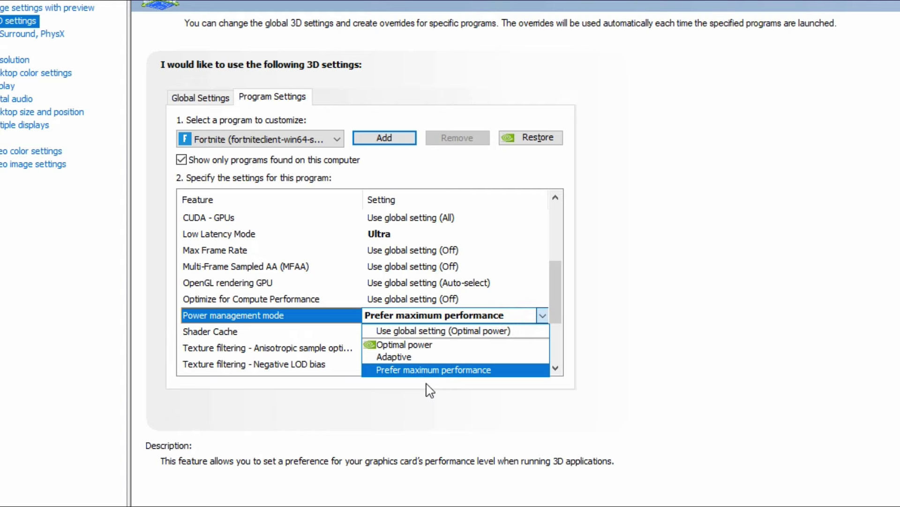
pyautogui.click(434, 373)
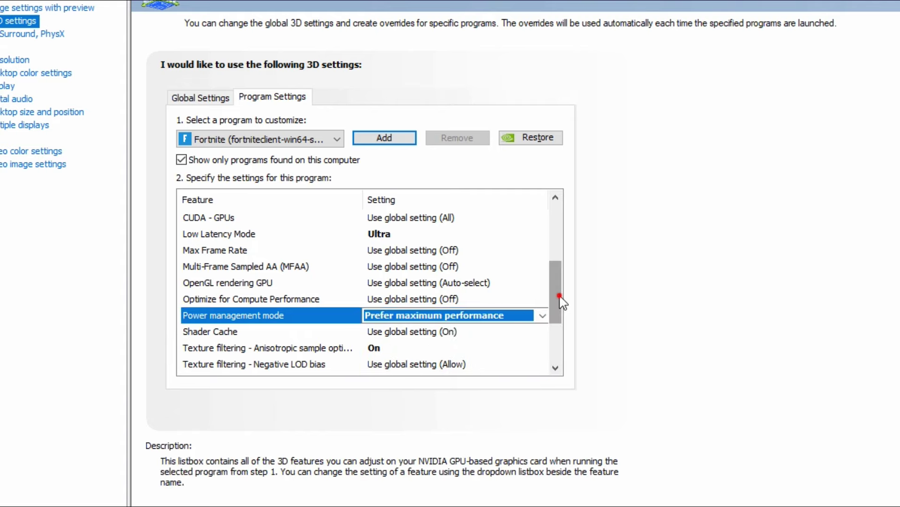
pyautogui.scroll(-1, 562, 299)
pyautogui.click(450, 298)
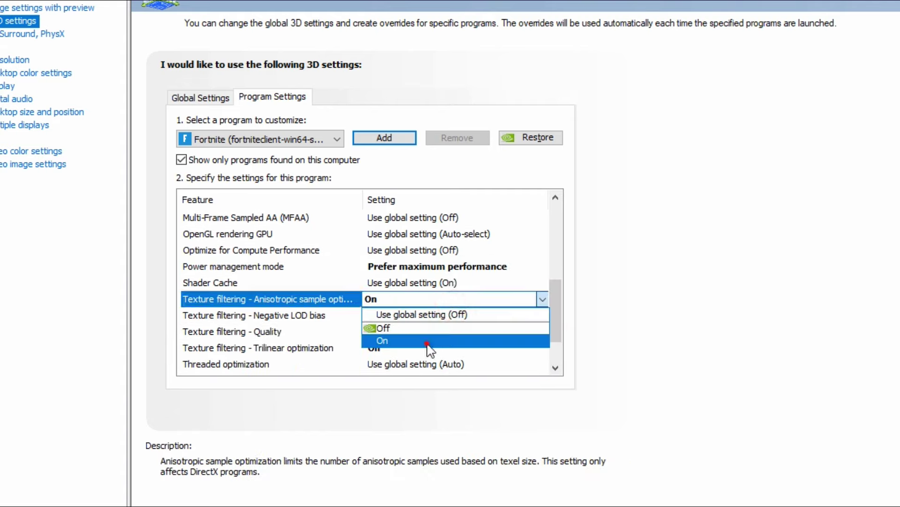
pyautogui.click(380, 339)
# Step: Set Fortnite's Texture filtering - Quality to High performance and Texture filtering - Trilinear optimization to On
pyautogui.scroll(-1, 540, 300)
pyautogui.click(462, 282)
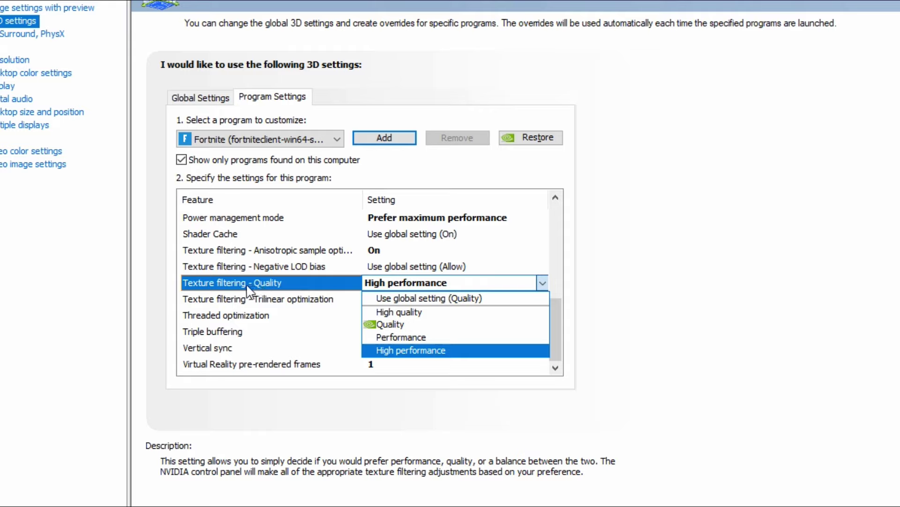
pyautogui.click(414, 351)
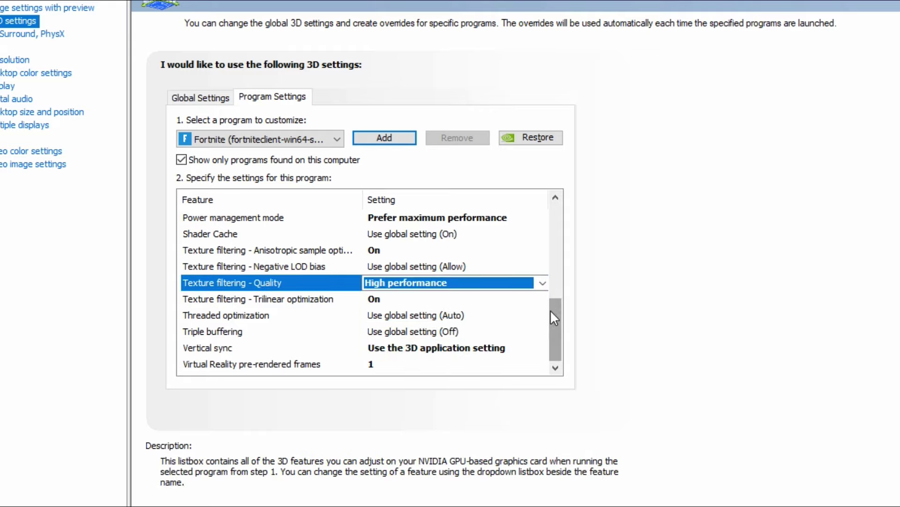
pyautogui.click(375, 299)
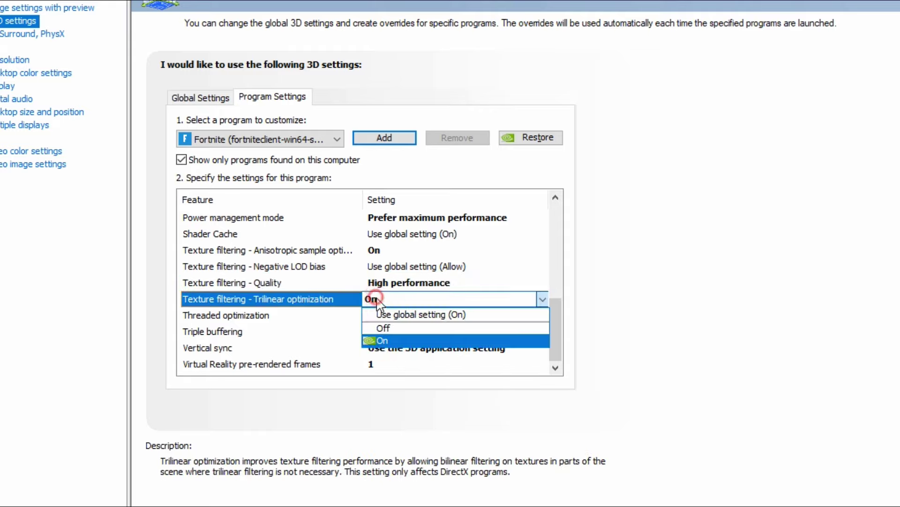
pyautogui.click(380, 340)
# Step: Choose Fortnite's Virtual Reality pre-rendered frames option, set Vertical sync to Off, and close NVIDIA Control Panel
pyautogui.click(562, 322)
pyautogui.click(458, 364)
pyautogui.click(458, 364)
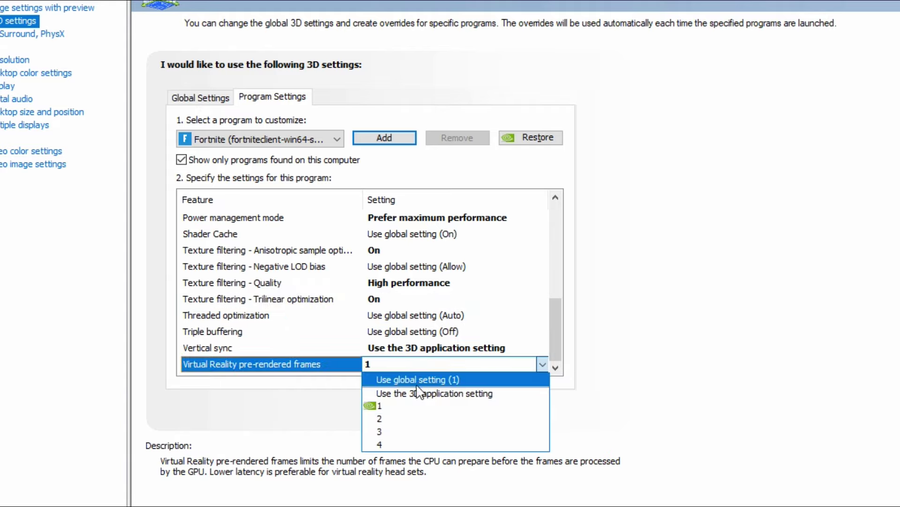
pyautogui.click(414, 400)
pyautogui.click(515, 348)
pyautogui.click(514, 350)
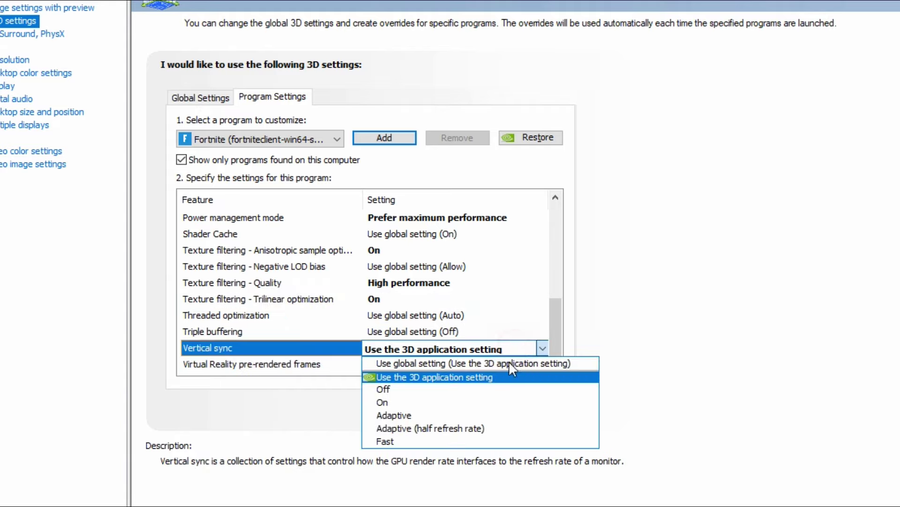
pyautogui.click(427, 387)
pyautogui.moveTo(556, 235); pyautogui.dragTo(569, 332)
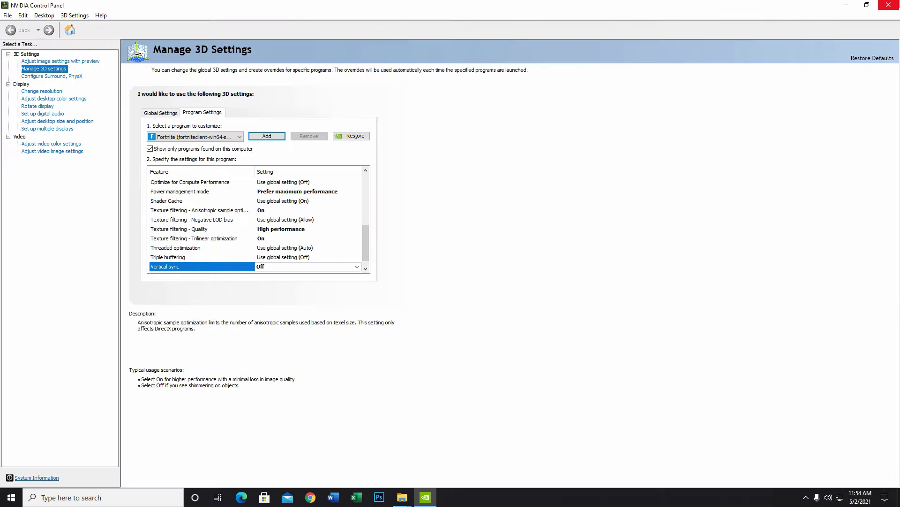
pyautogui.click(889, 5)
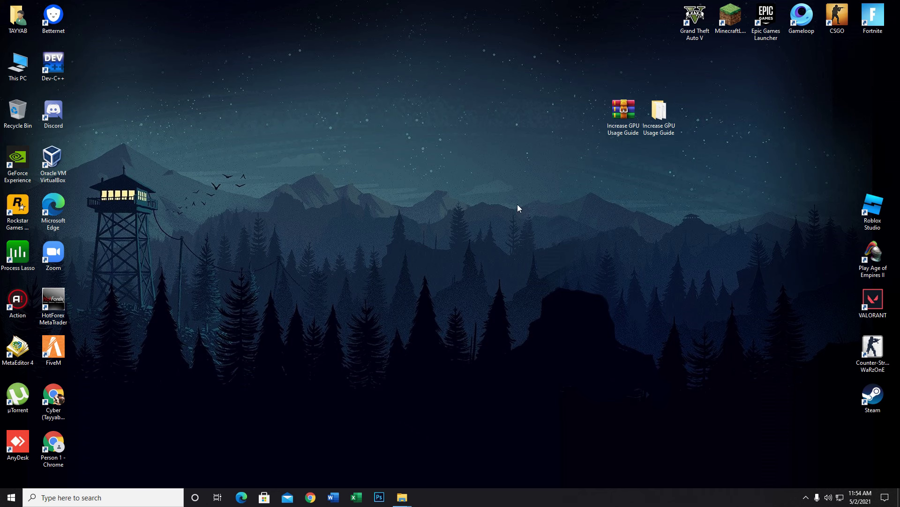
# Step: Refresh the desktop, exit Internet Download Manager from the notification area, and cancel the pending Java update
pyautogui.rightClick(529, 202)
pyautogui.click(516, 222)
pyautogui.click(804, 502)
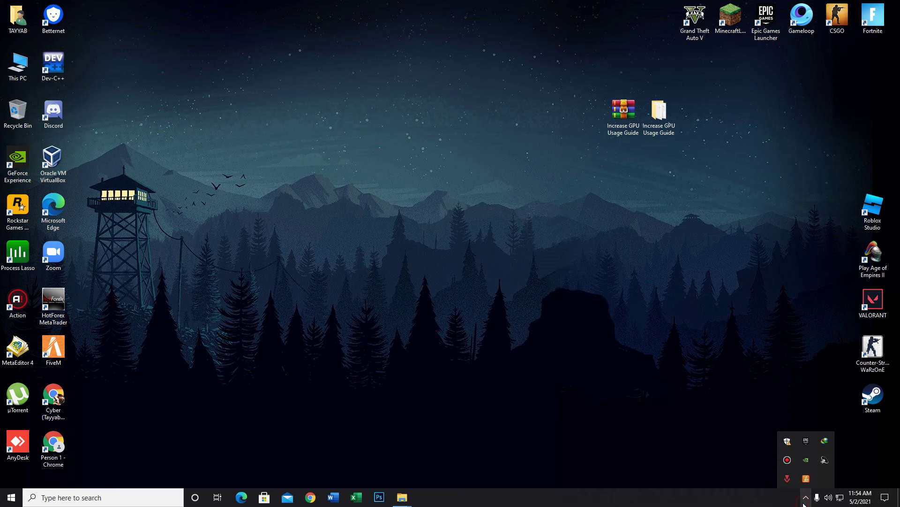
pyautogui.rightClick(824, 441)
pyautogui.click(825, 438)
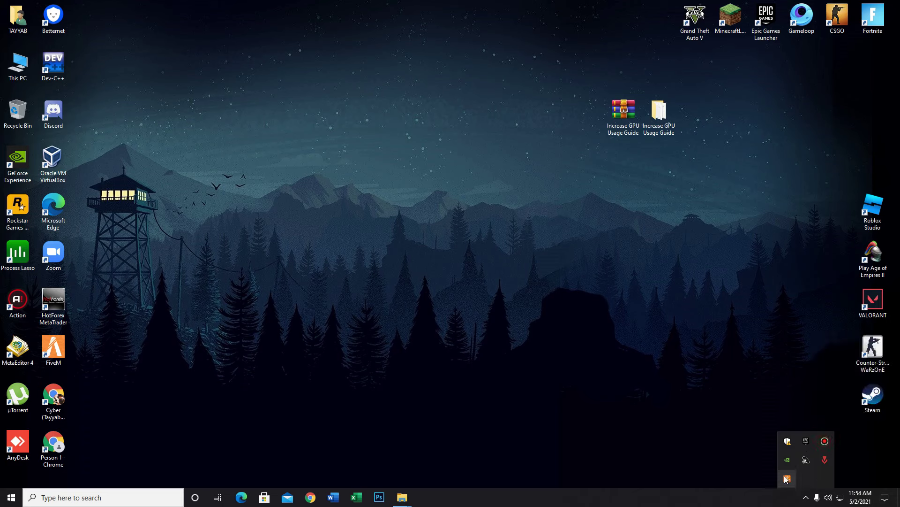
pyautogui.rightClick(786, 478)
pyautogui.click(787, 478)
pyautogui.rightClick(786, 478)
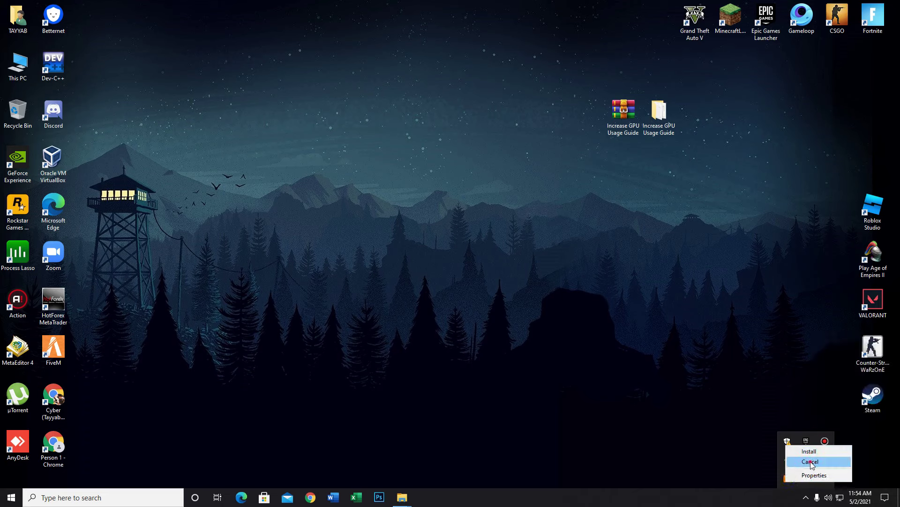
pyautogui.click(811, 462)
# Step: Open Task Manager and close the Java Control Panel window behind it
pyautogui.rightClick(507, 496)
pyautogui.click(536, 450)
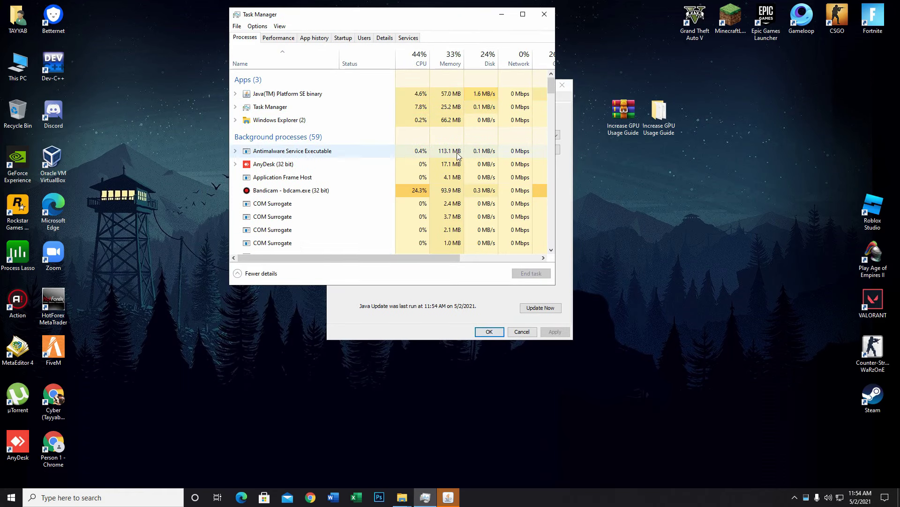
pyautogui.click(558, 202)
pyautogui.click(553, 83)
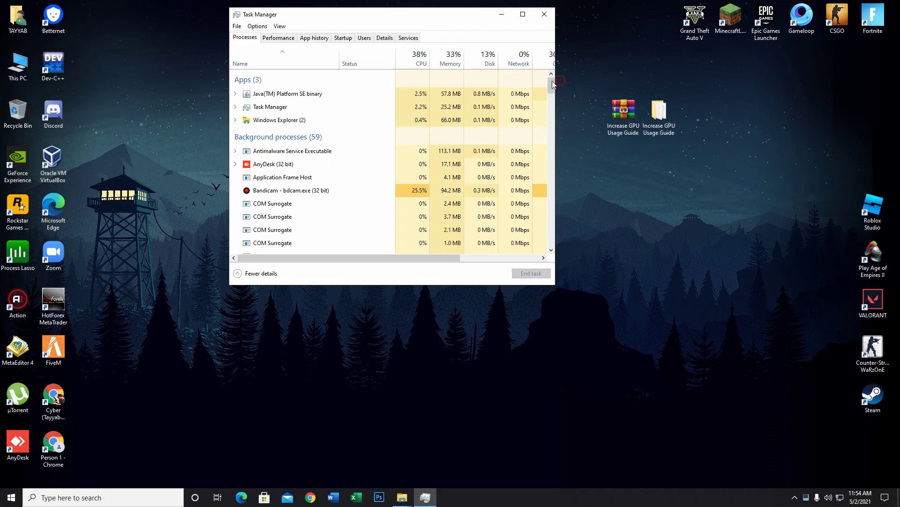
# Step: End both Google Crash Handler tasks and the Google Installer task among the background processes
pyautogui.scroll(-4, 292, 141)
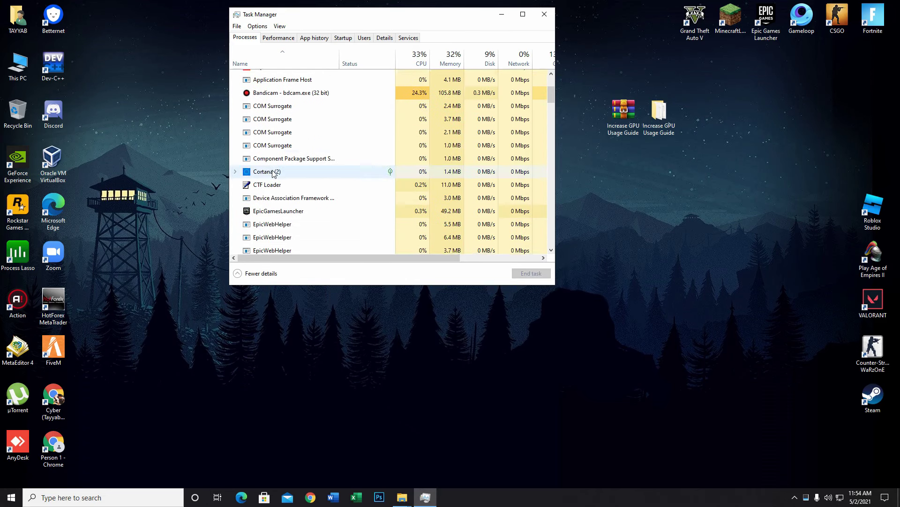
pyautogui.rightClick(296, 190)
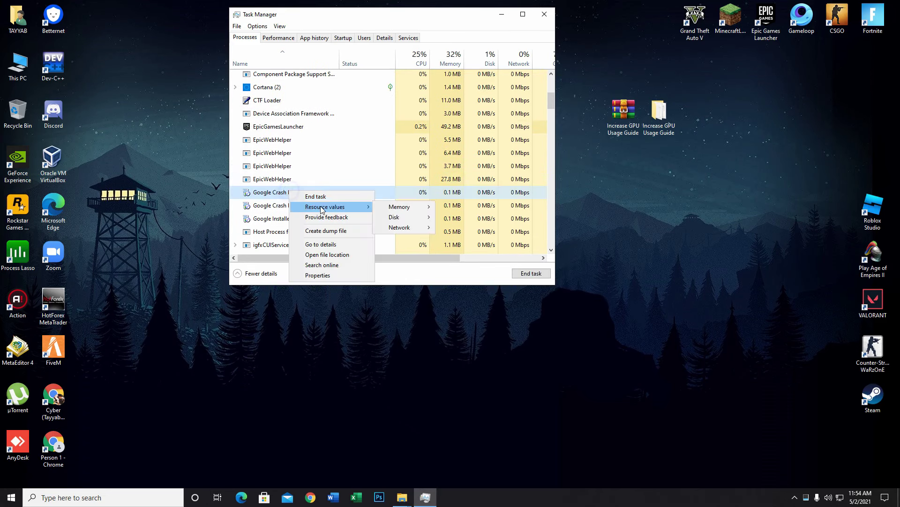
pyautogui.click(320, 198)
pyautogui.rightClick(295, 196)
pyautogui.click(319, 199)
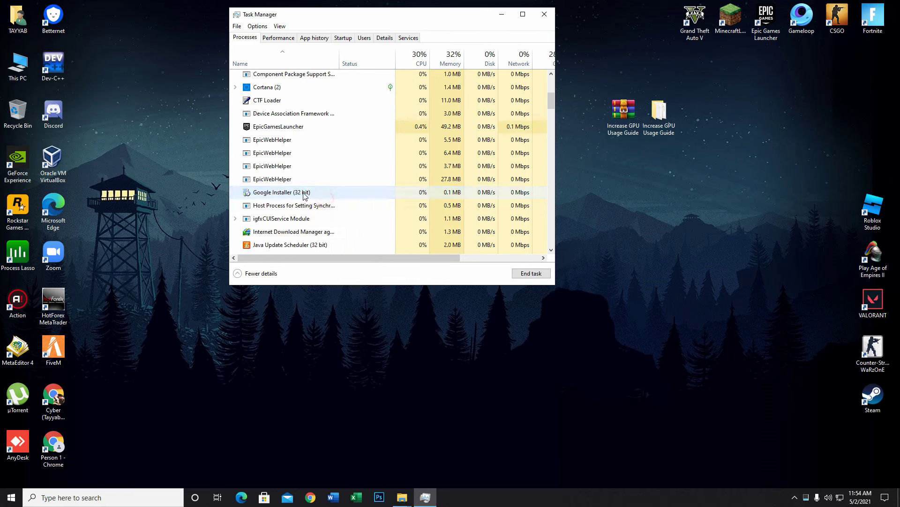
pyautogui.rightClick(310, 194)
pyautogui.click(328, 199)
# Step: End the Internet Download Manager agent, Java Update Scheduler and Microsoft Edge Update background tasks
pyautogui.rightClick(297, 177)
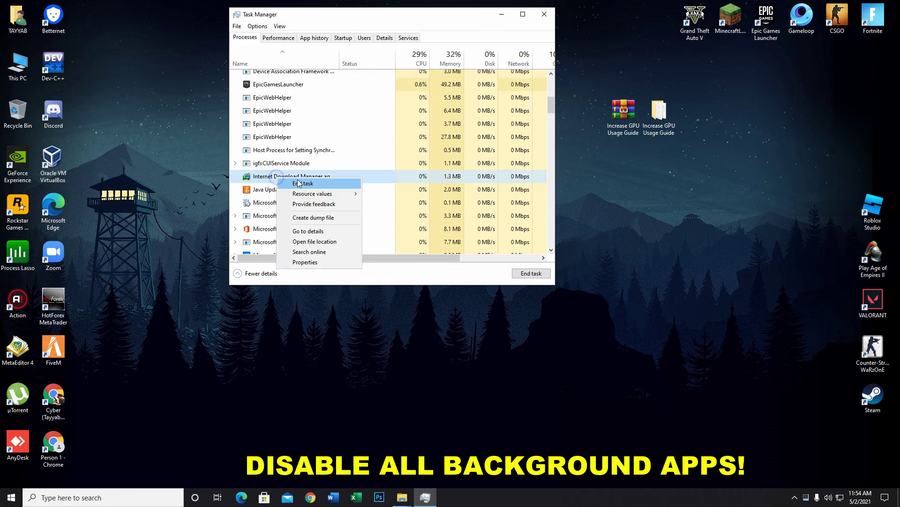
pyautogui.click(319, 184)
pyautogui.rightClick(270, 165)
pyautogui.rightClick(274, 178)
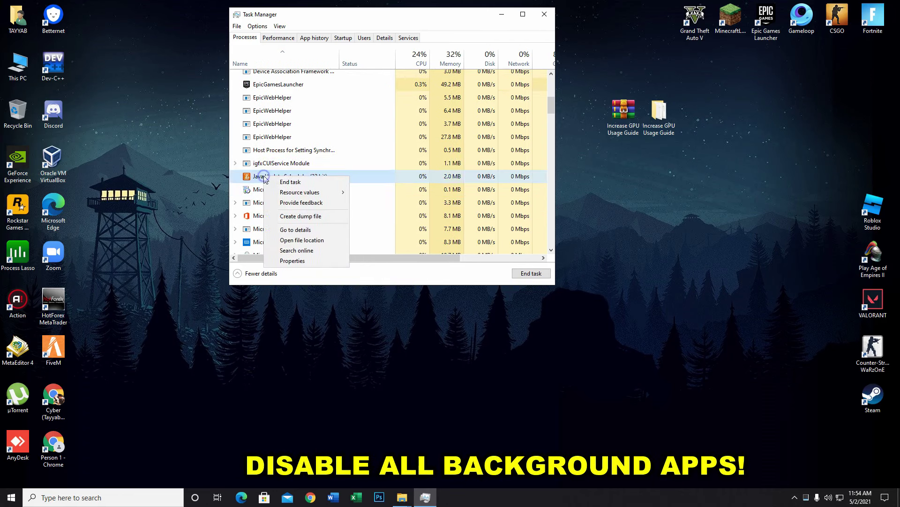
pyautogui.click(284, 184)
pyautogui.rightClick(256, 190)
pyautogui.rightClick(253, 177)
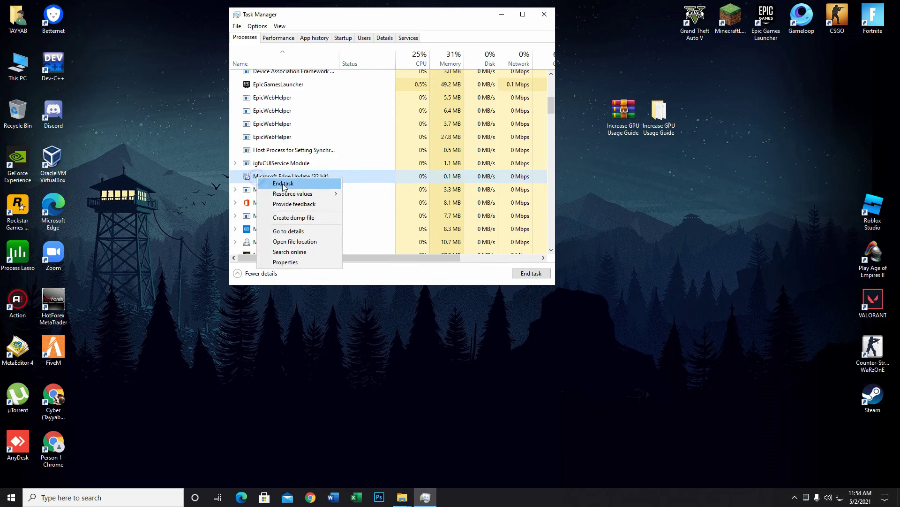
pyautogui.click(283, 183)
# Step: End the Microsoft Office Click-to-Run and Process Lasso Core Engine background tasks
pyautogui.rightClick(277, 178)
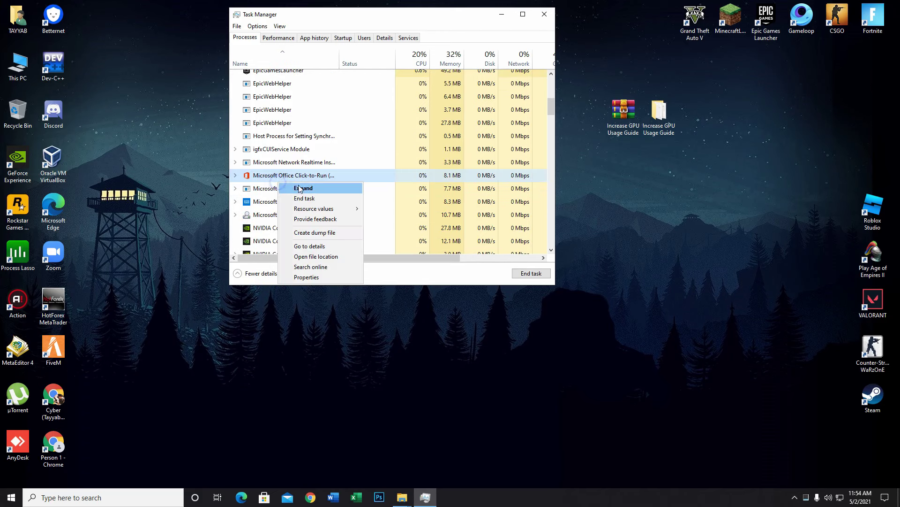
pyautogui.click(289, 197)
pyautogui.scroll(-2, 259, 195)
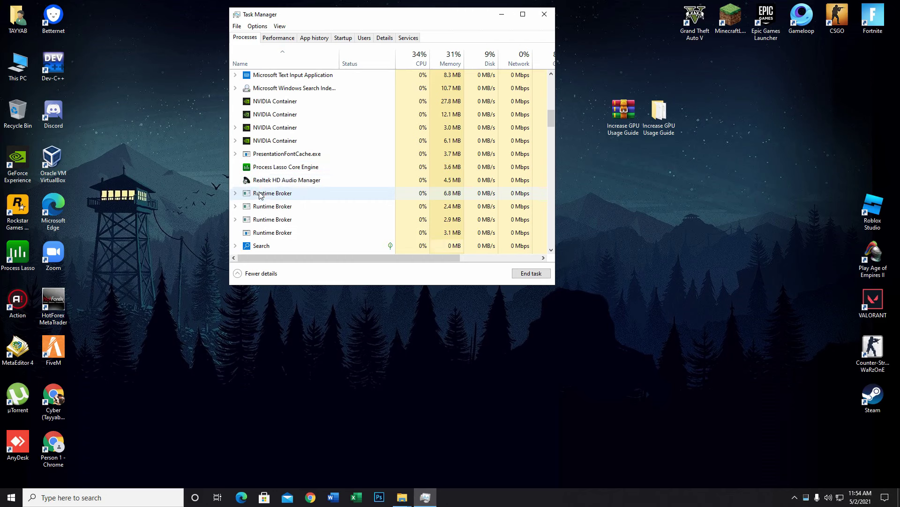
pyautogui.rightClick(319, 167)
pyautogui.click(297, 180)
pyautogui.scroll(-5, 297, 180)
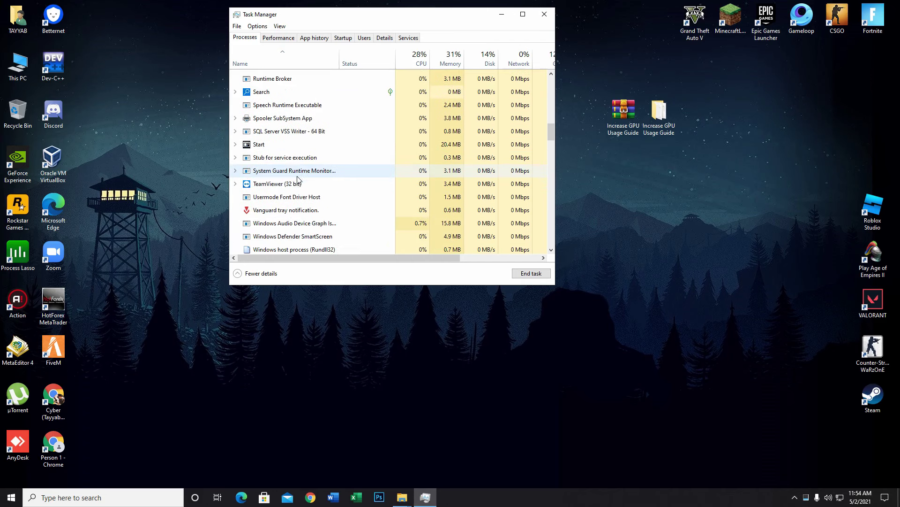
# Step: End the TeamViewer and Process Lasso Core Engine background tasks, and close Task Manager
pyautogui.rightClick(289, 126)
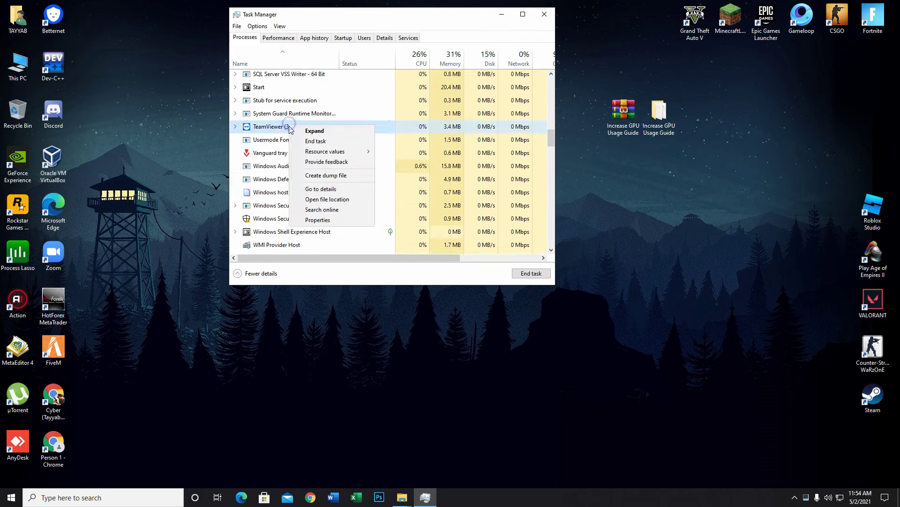
pyautogui.click(322, 141)
pyautogui.scroll(7, 343, 155)
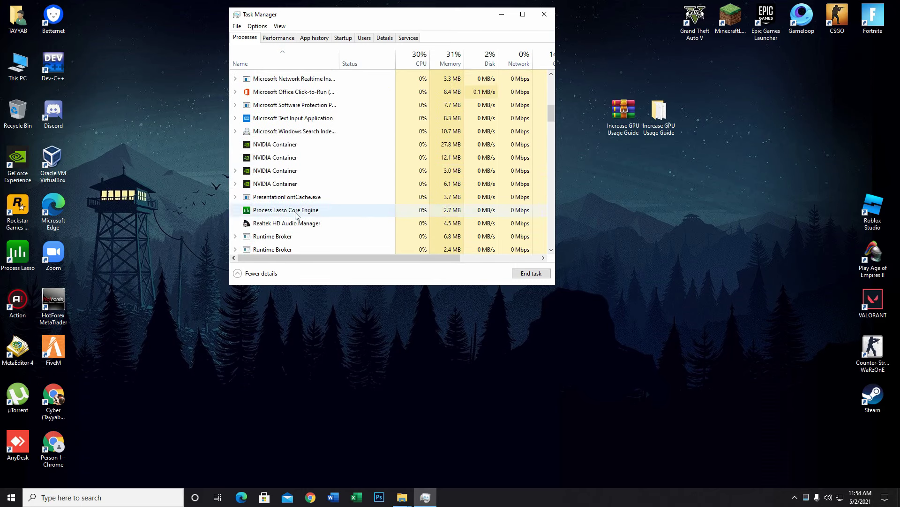
pyautogui.rightClick(298, 210)
pyautogui.click(322, 217)
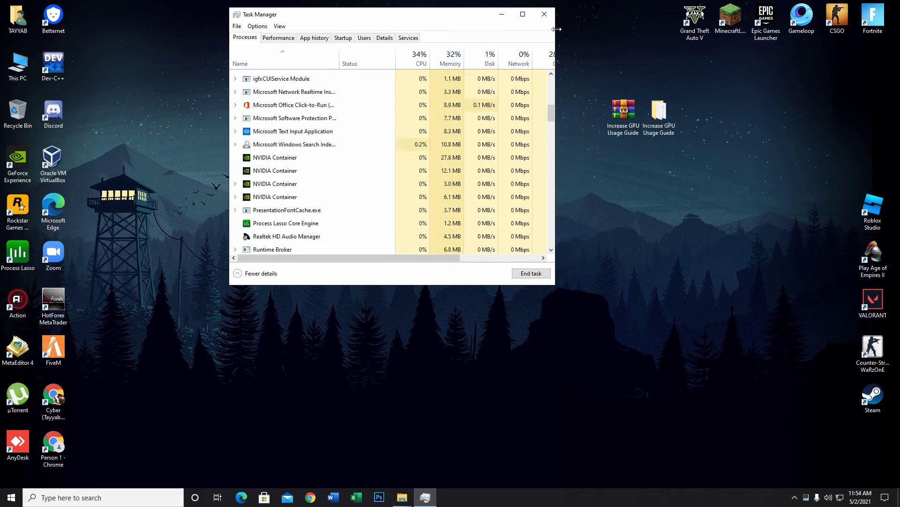
pyautogui.click(547, 15)
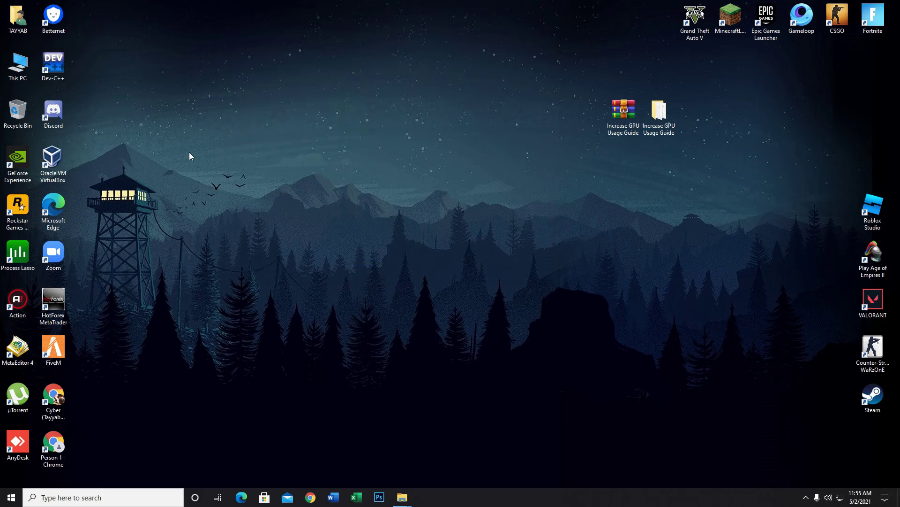
pyautogui.rightClick(216, 149)
pyautogui.click(259, 177)
pyautogui.moveTo(591, 2); pyautogui.dragTo(893, 47)
pyautogui.moveTo(825, 146); pyautogui.dragTo(897, 375)
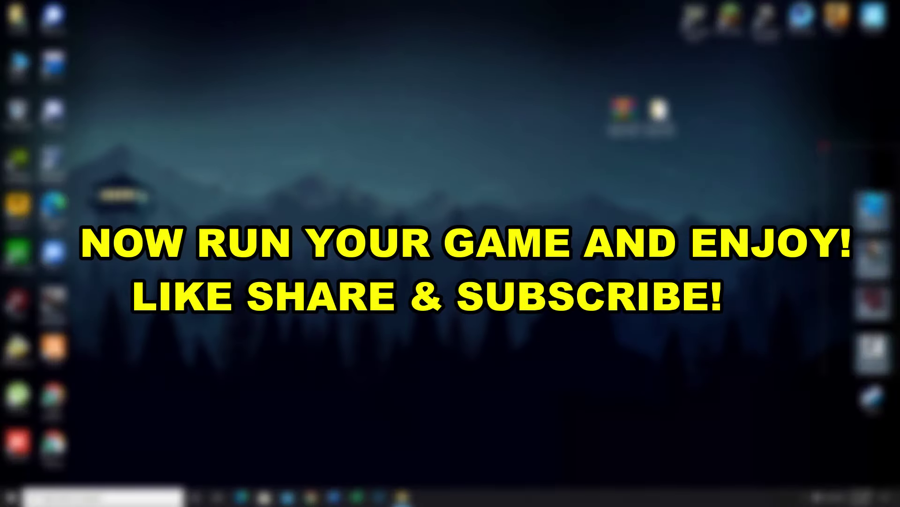
pyautogui.click(709, 328)
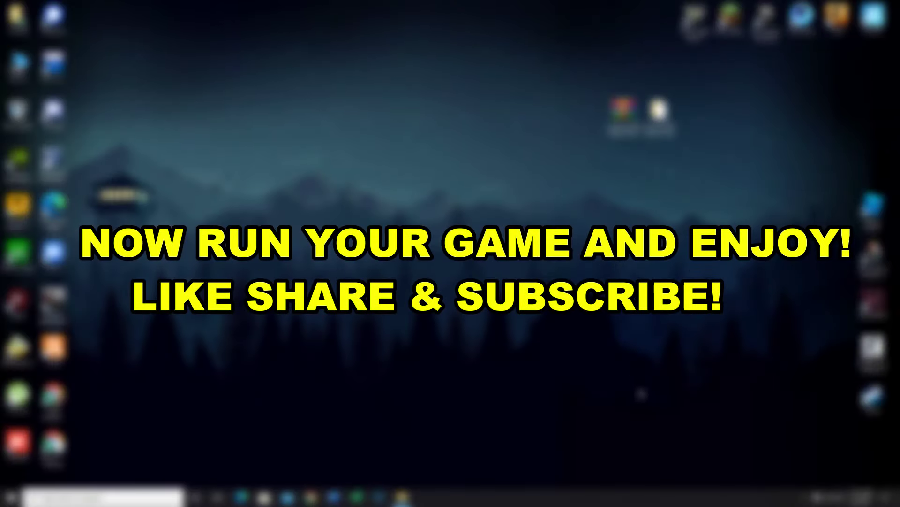